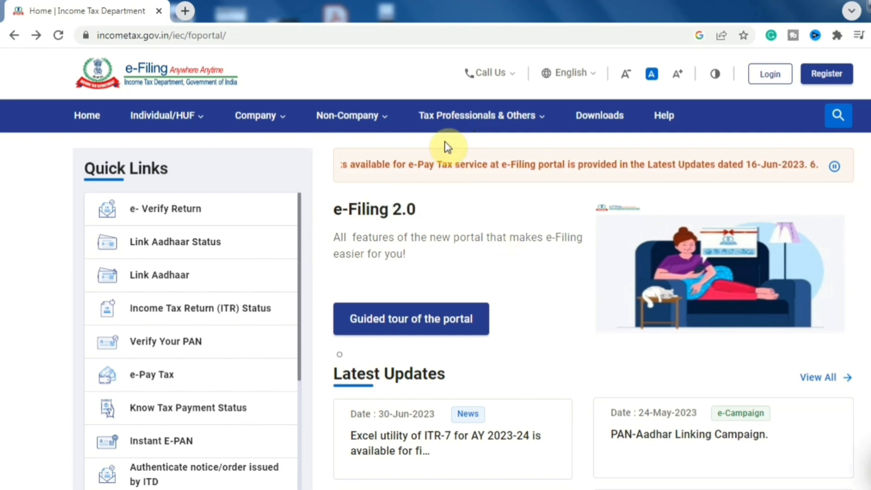
Go to Individual/HUF > Salaried Employees and open 'Return / Forms applicable to me'.
click(184, 116)
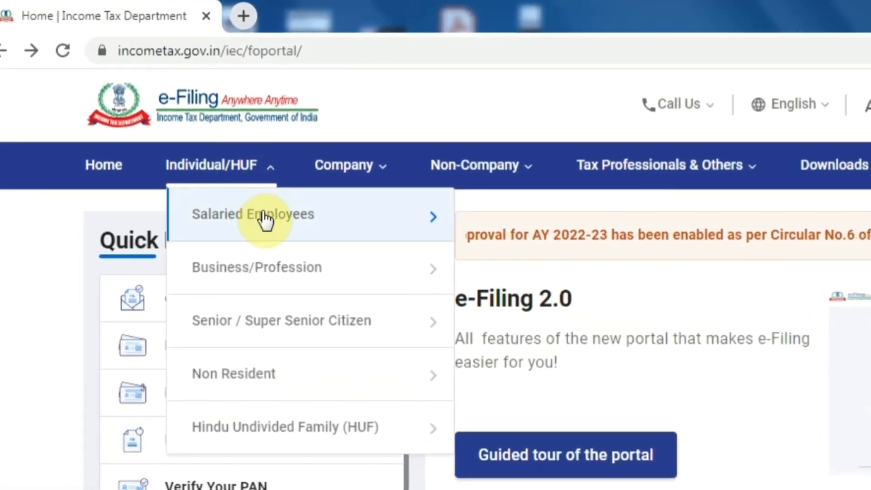
mouse_move(265, 221)
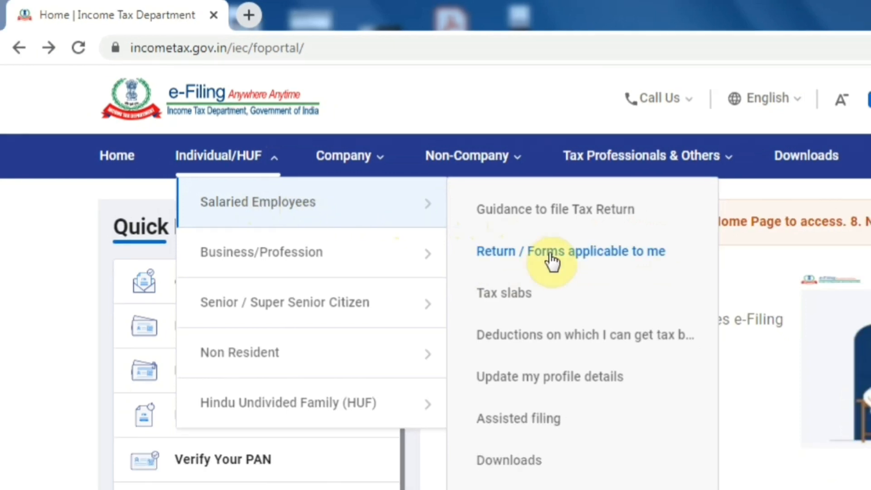
click(550, 253)
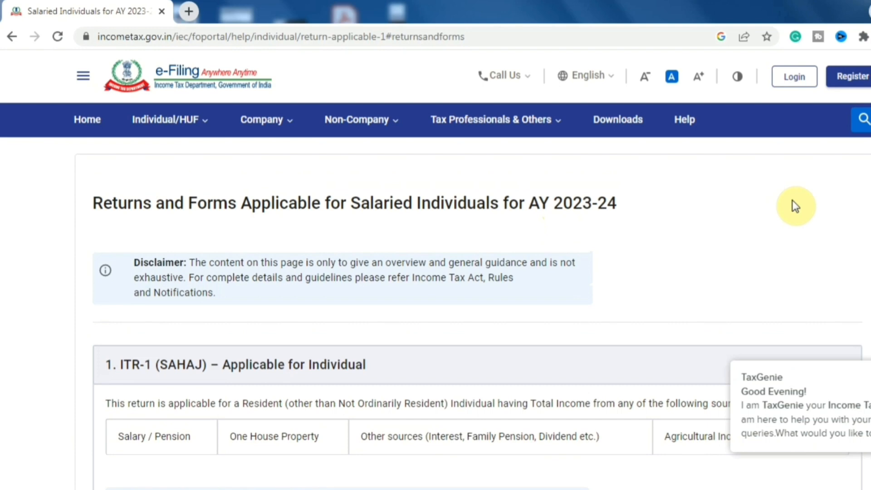
scroll(792, 201, down, 4)
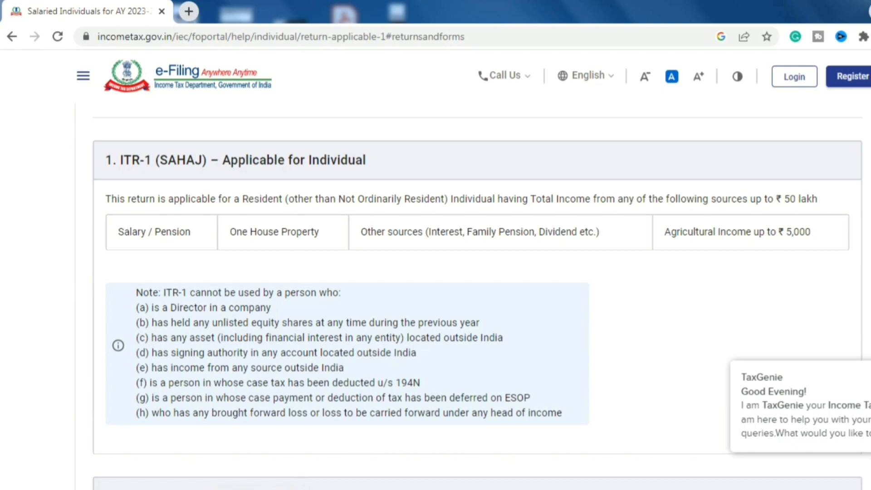
click(232, 236)
drag(232, 236, 320, 242)
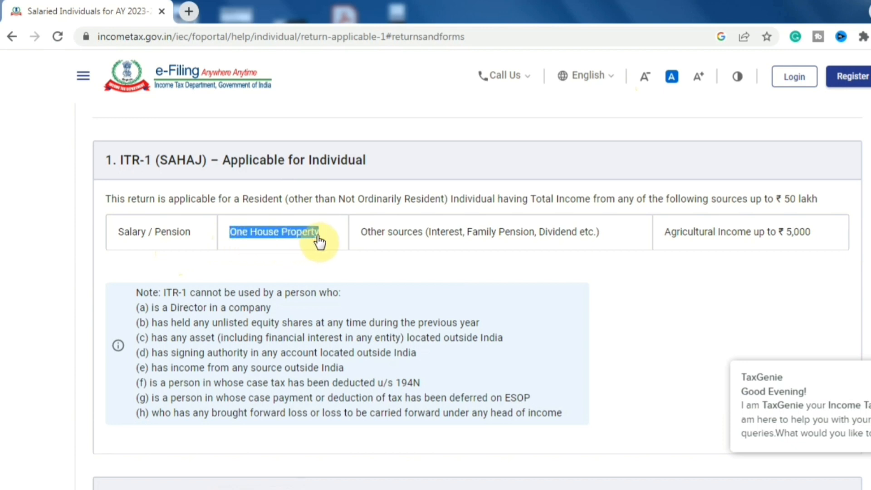
click(360, 239)
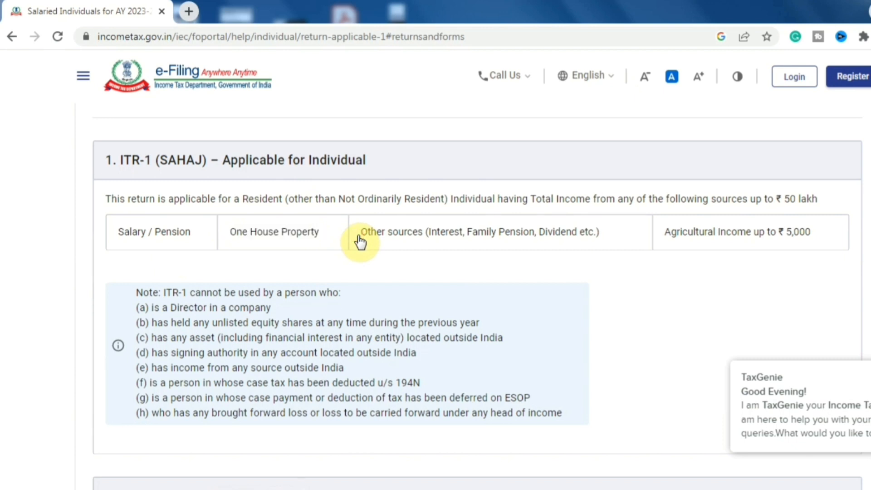
drag(491, 233, 516, 233)
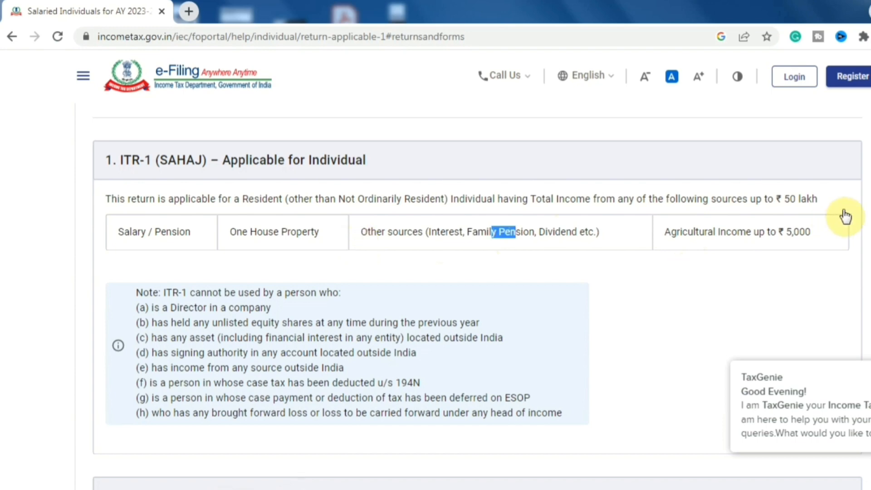
drag(680, 232, 869, 251)
click(869, 253)
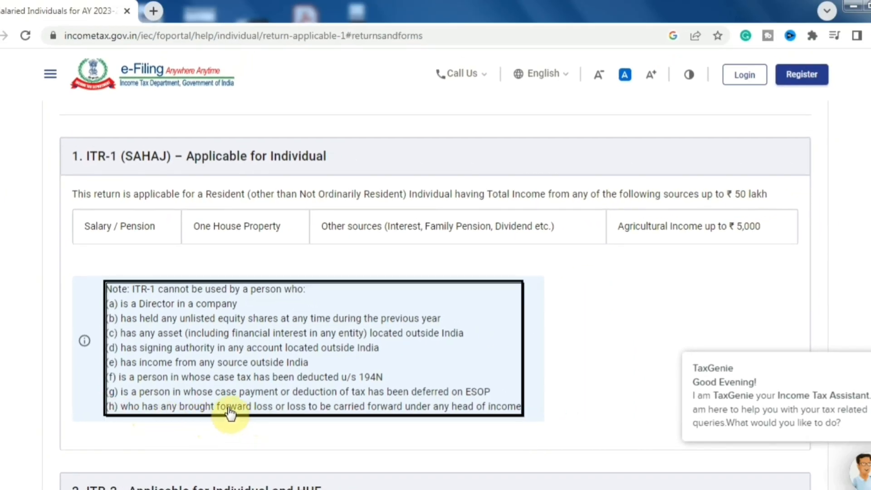
drag(227, 404, 488, 398)
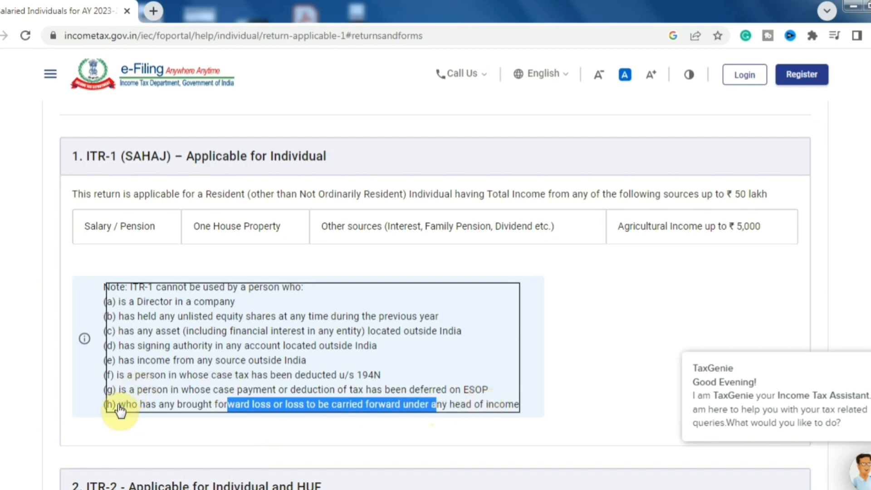
drag(119, 404, 521, 412)
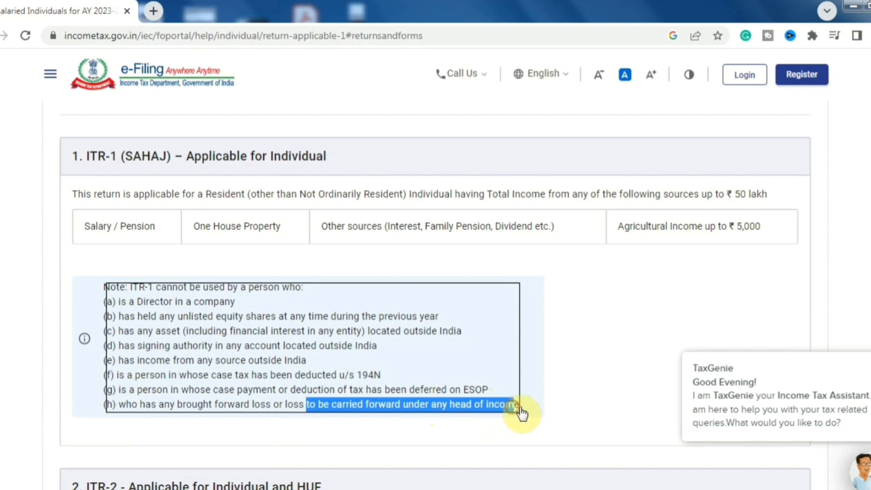
click(581, 411)
scroll(580, 410, up, 5)
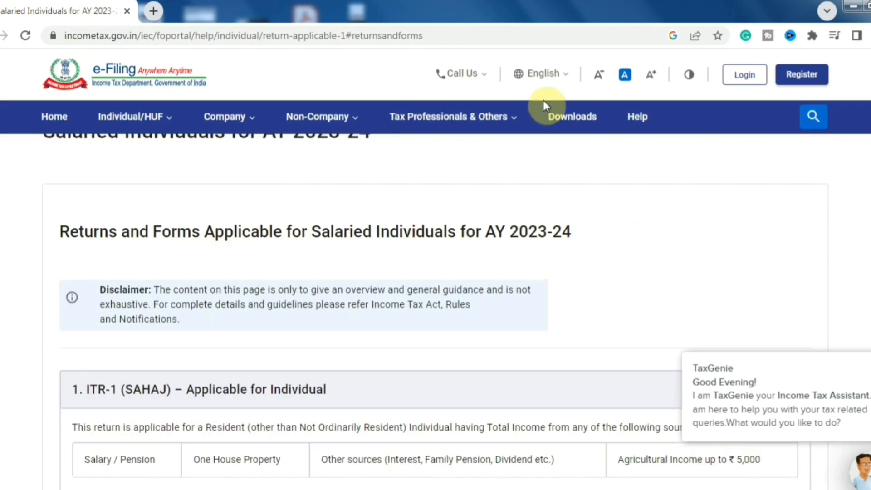
From the home page, log in with the user ID, secure access confirmation and account password.
click(63, 122)
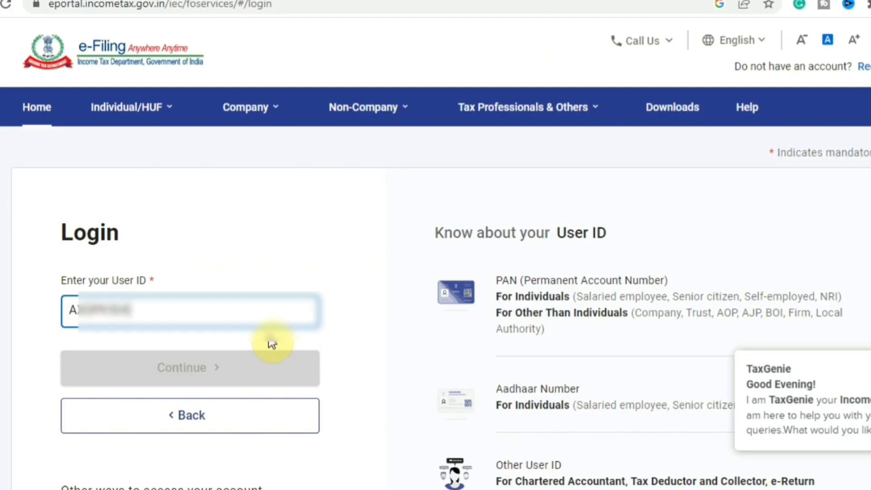
text(K)
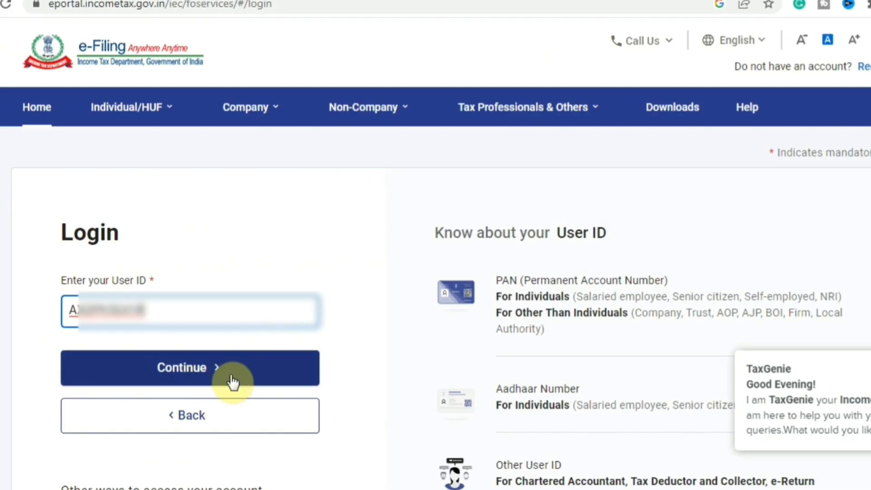
click(233, 383)
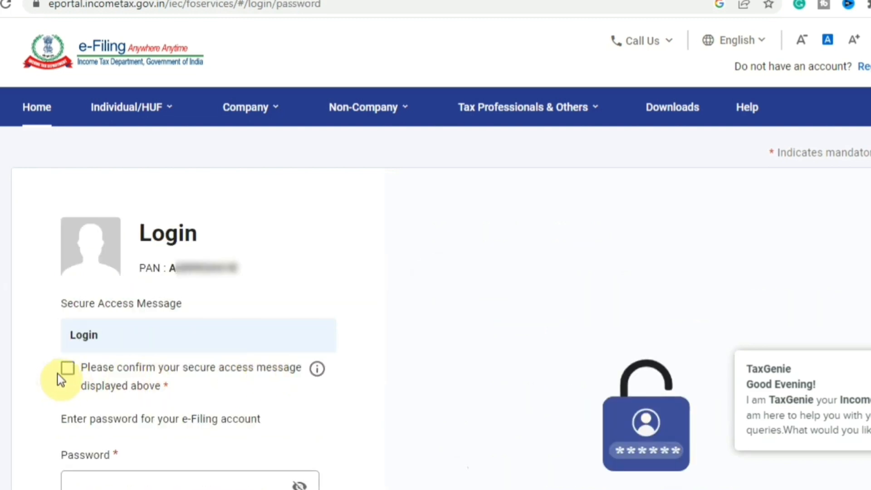
click(68, 376)
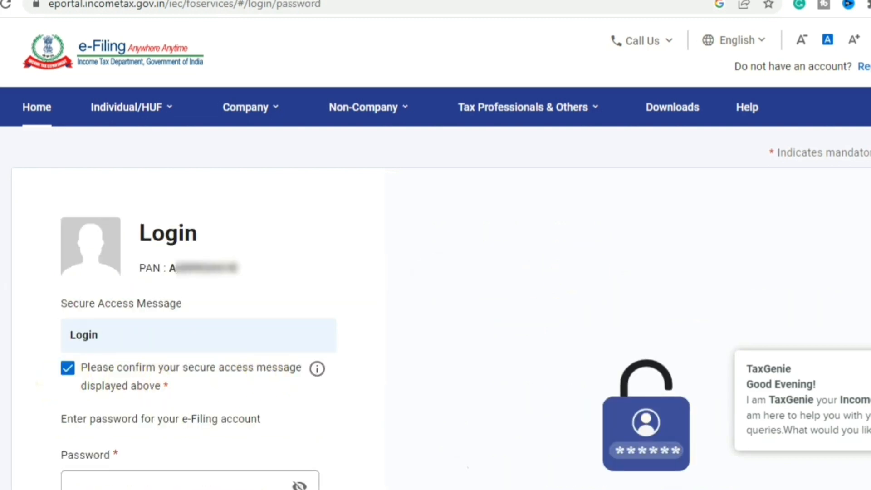
scroll(764, 262, down, 2)
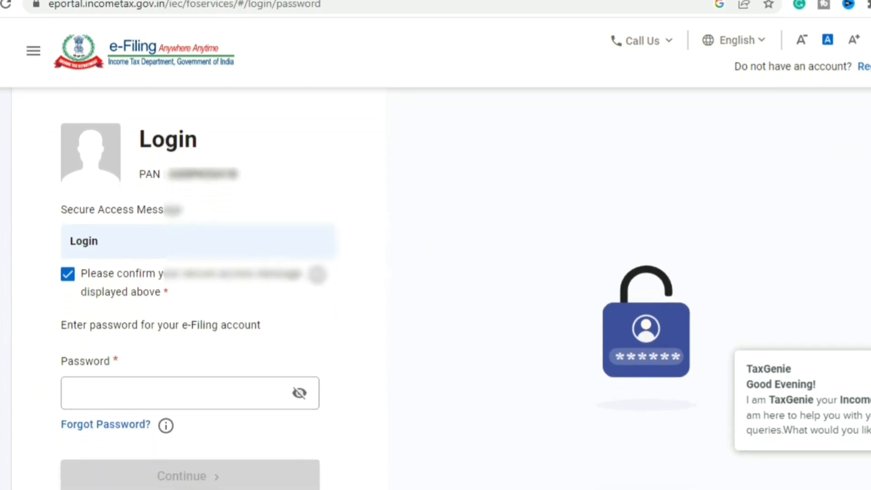
click(191, 399)
key(ctrl+v)
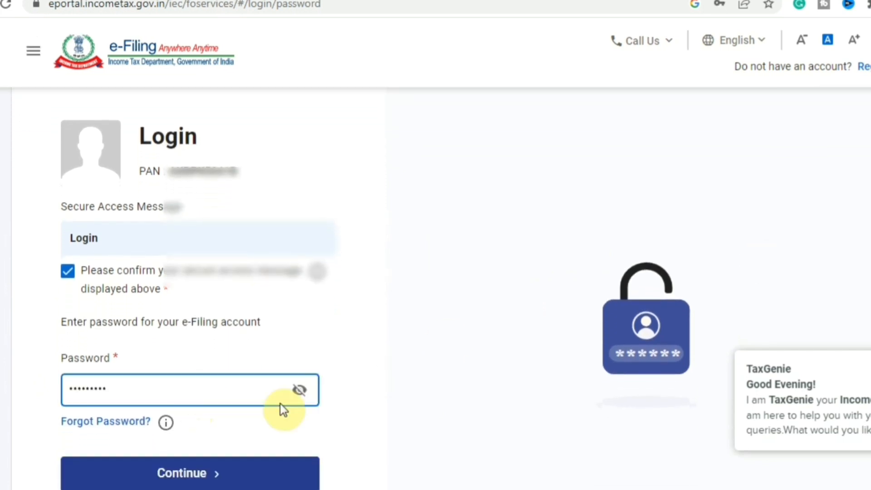
click(236, 470)
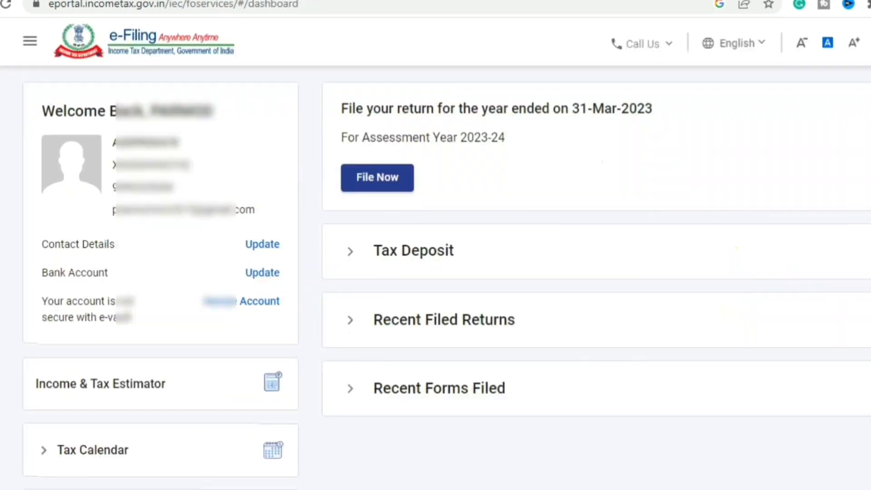
Start filing for assessment year 2023-24 (Current A.Y.) in Online mode.
scroll(446, 285, up, 2)
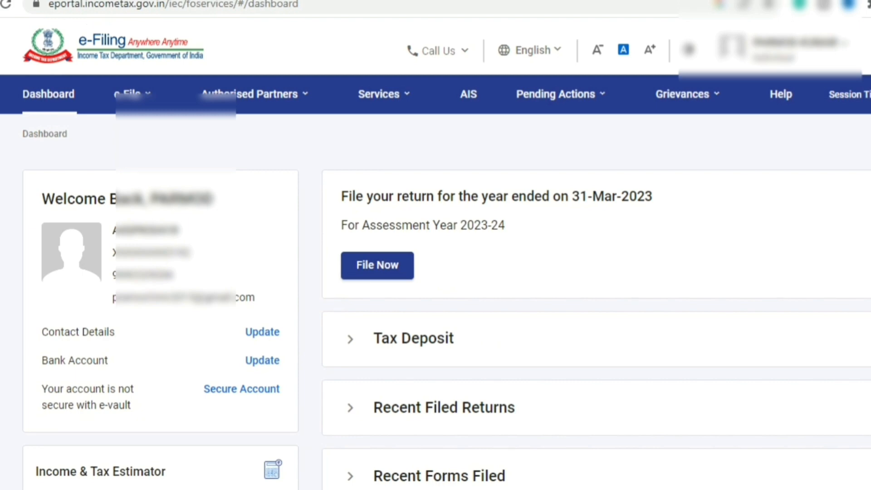
click(372, 273)
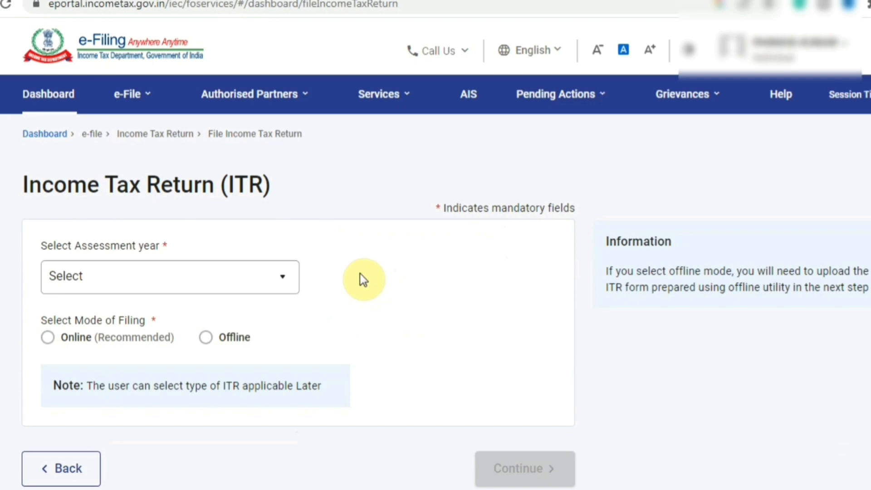
click(272, 277)
click(181, 345)
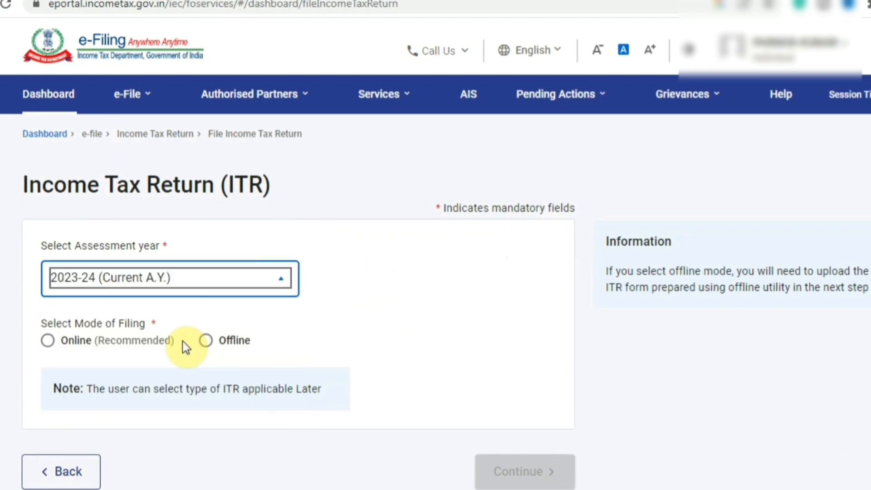
click(48, 342)
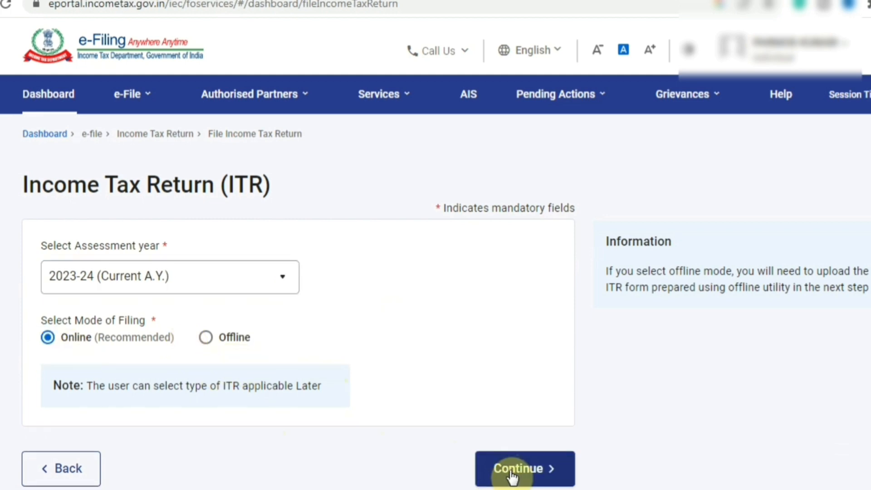
click(534, 477)
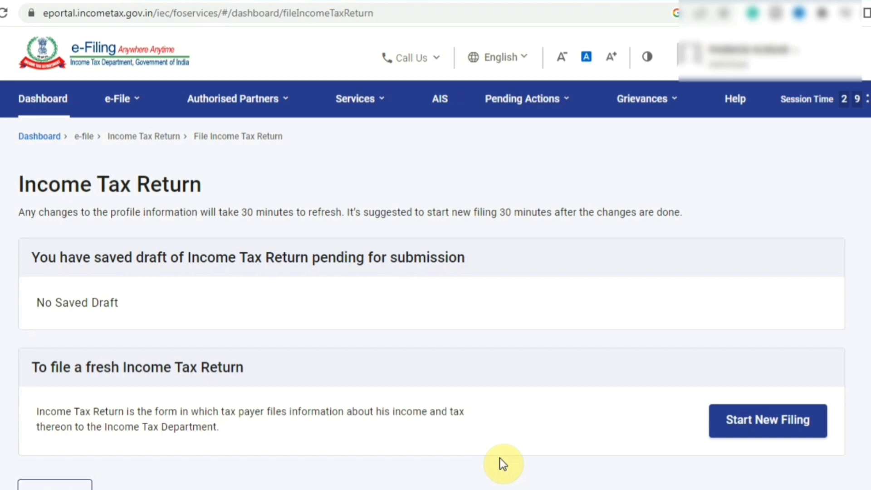
Choose View Form 26AS under e-File > Income Tax Returns and confirm the TRACES disclaimer.
click(127, 100)
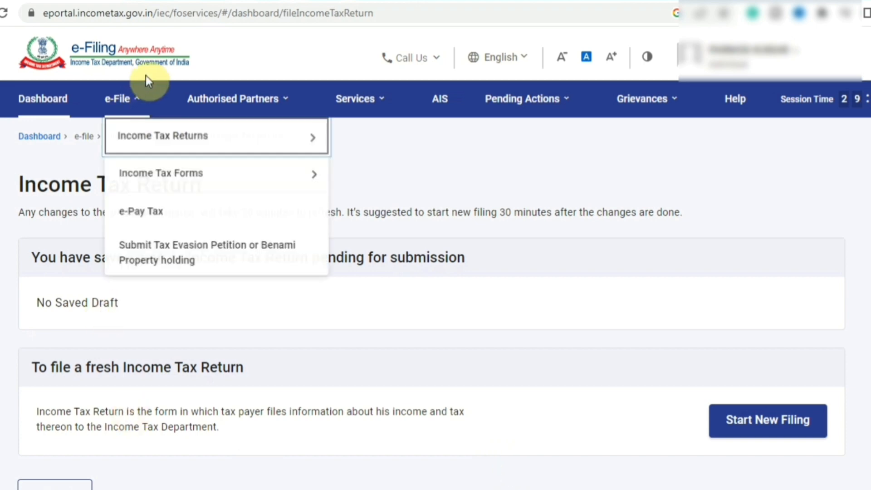
click(137, 136)
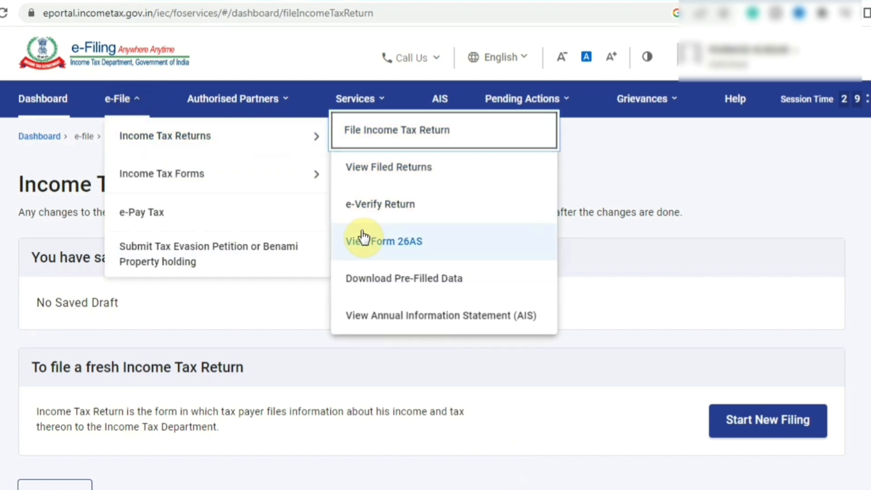
click(378, 246)
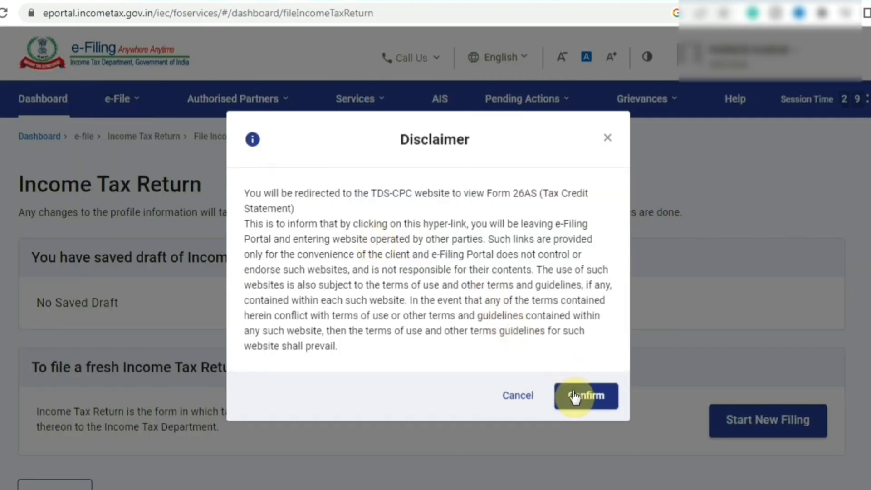
click(573, 391)
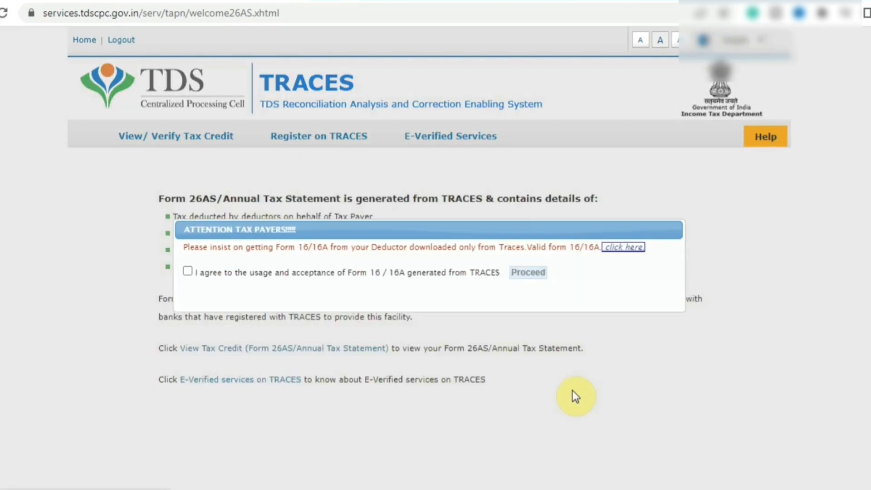
Accept the Form 16/16A terms and view Form 26AS for AY 2023-24 as HTML.
click(188, 273)
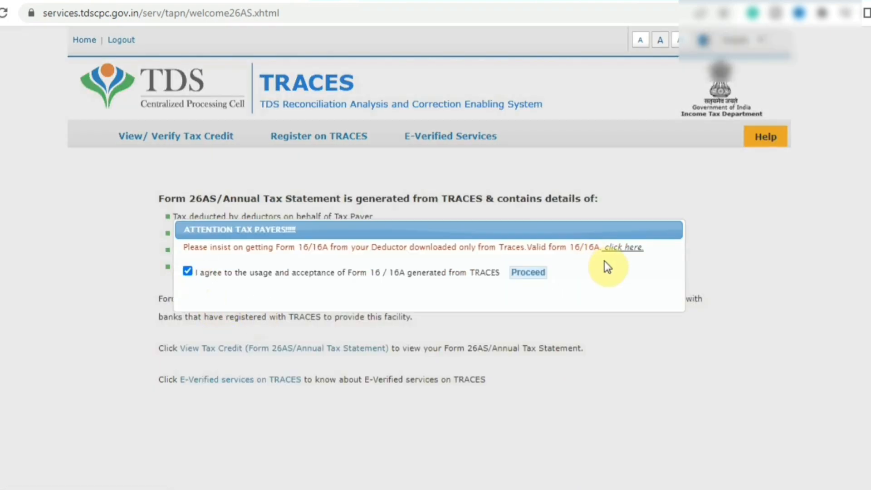
click(534, 277)
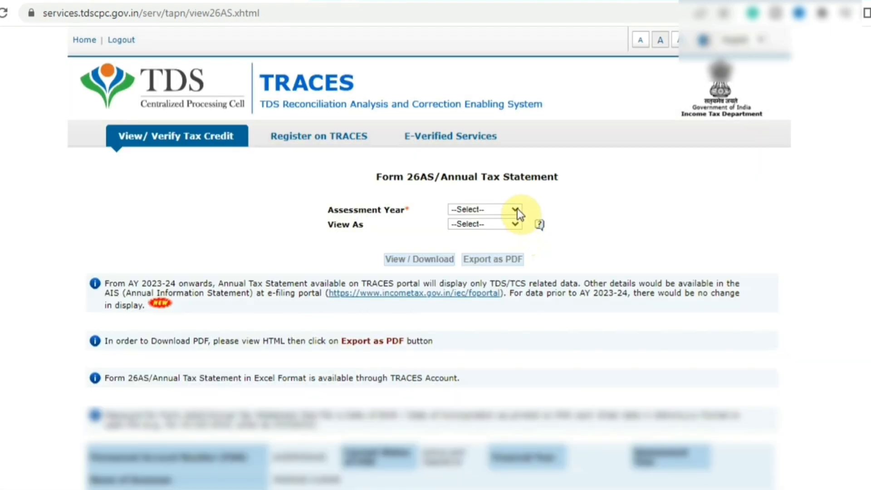
click(517, 208)
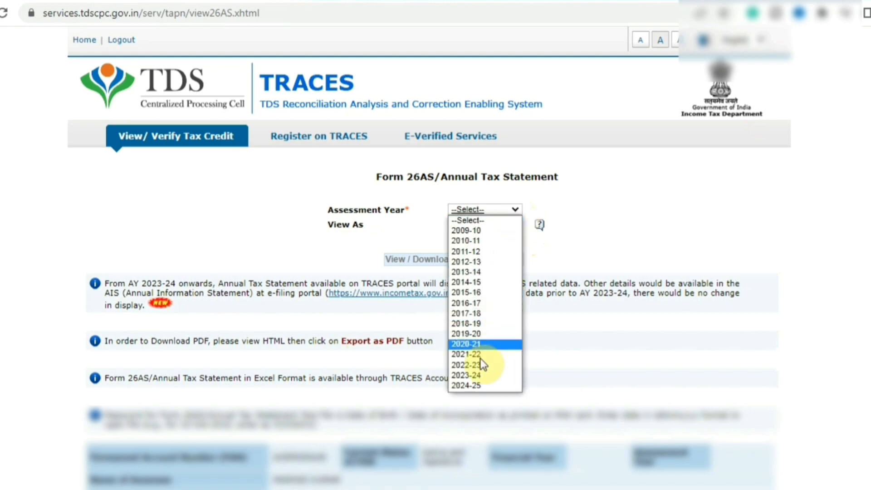
click(474, 375)
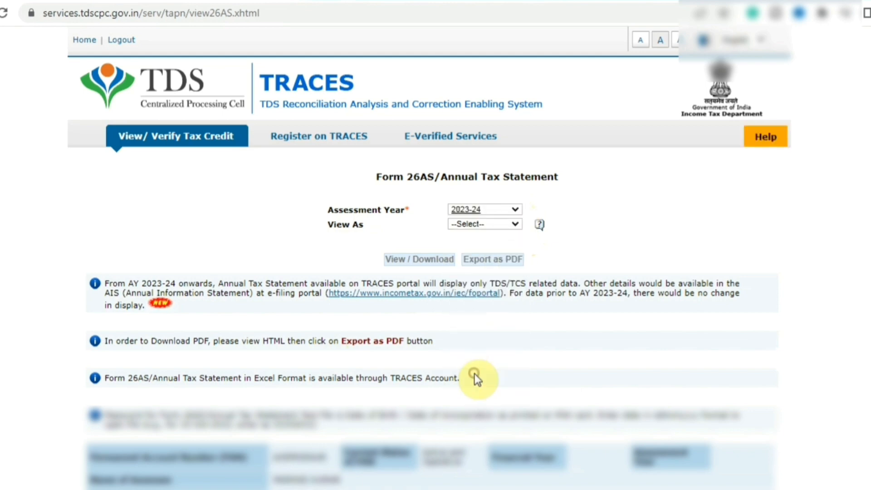
click(489, 222)
click(467, 242)
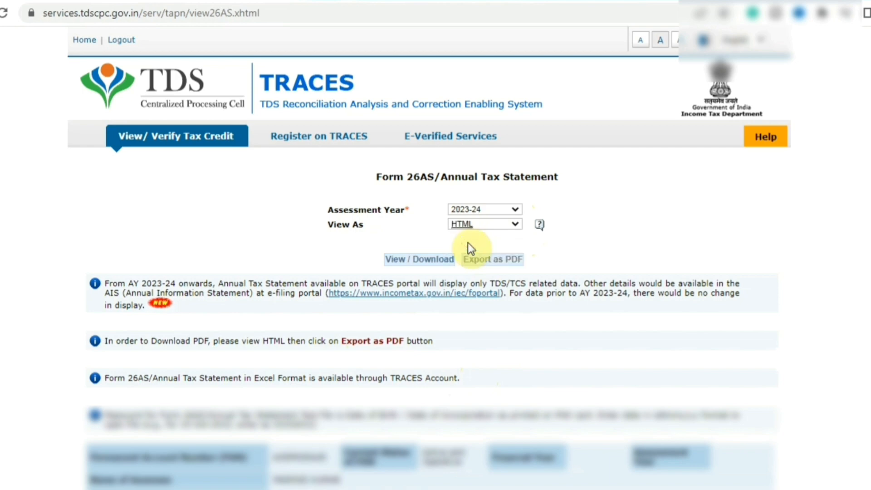
click(420, 261)
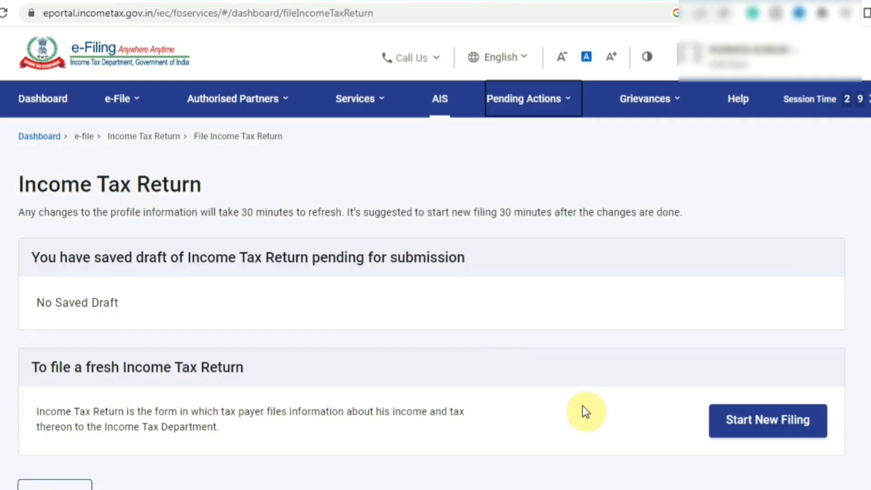
Start a new filing as an Individual, select ITR-1 and proceed with it.
click(741, 418)
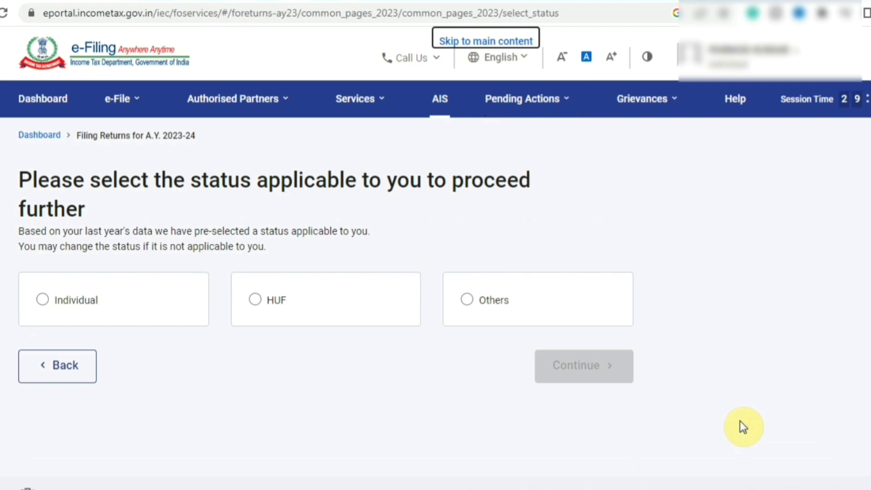
click(43, 299)
click(584, 368)
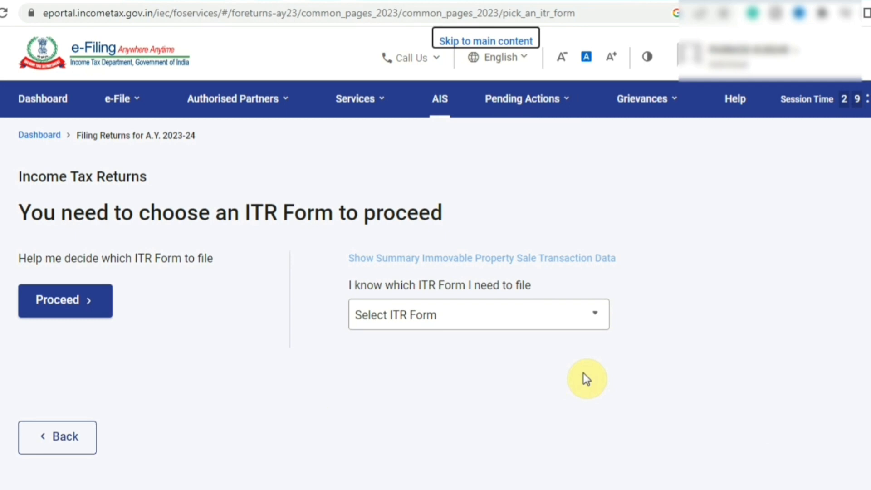
scroll(478, 314, down, 1)
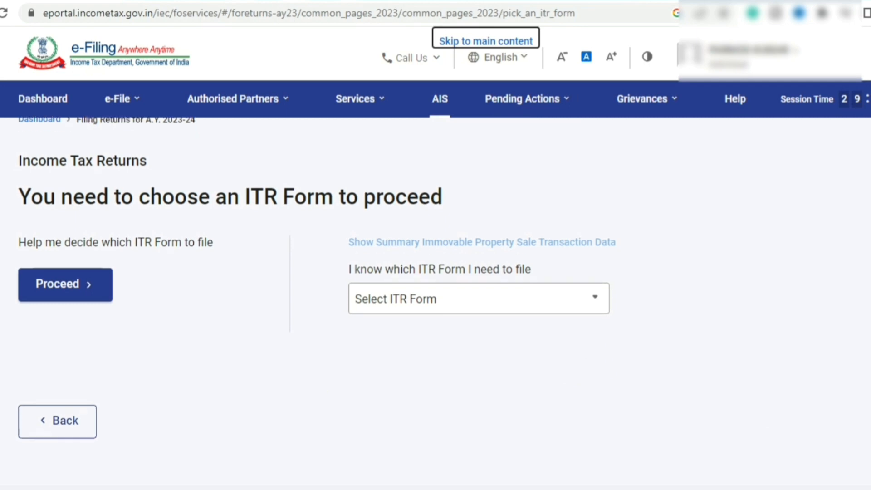
click(369, 293)
click(369, 360)
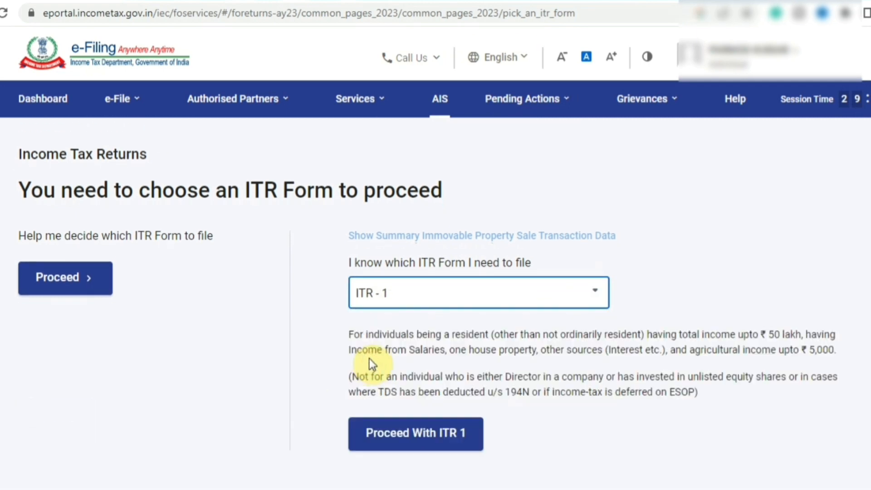
click(457, 441)
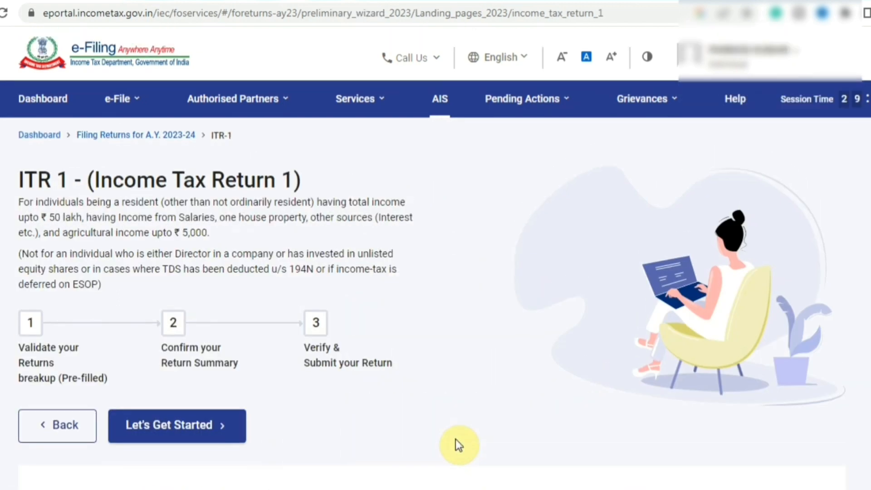
Give 'taxable income above basic exemption limit' as the filing reason and acknowledge the pre-filled notice.
click(213, 433)
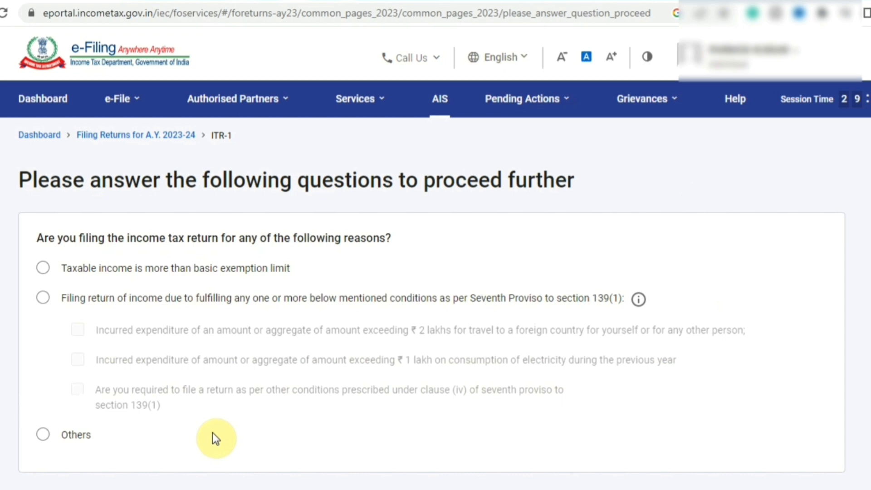
click(60, 273)
scroll(844, 295, down, 3)
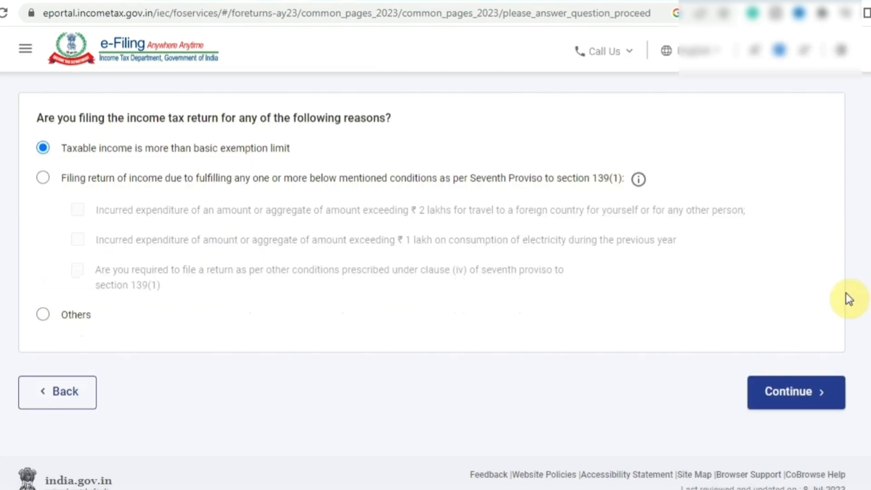
click(777, 394)
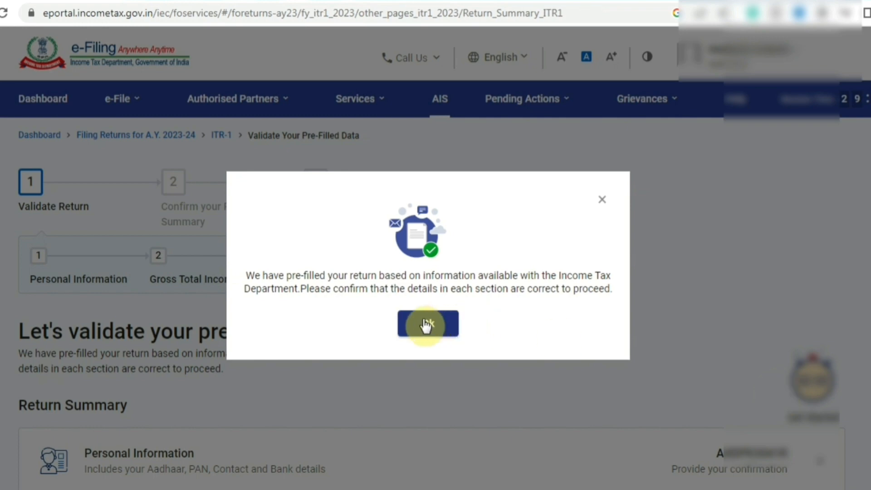
click(426, 324)
scroll(423, 325, down, 6)
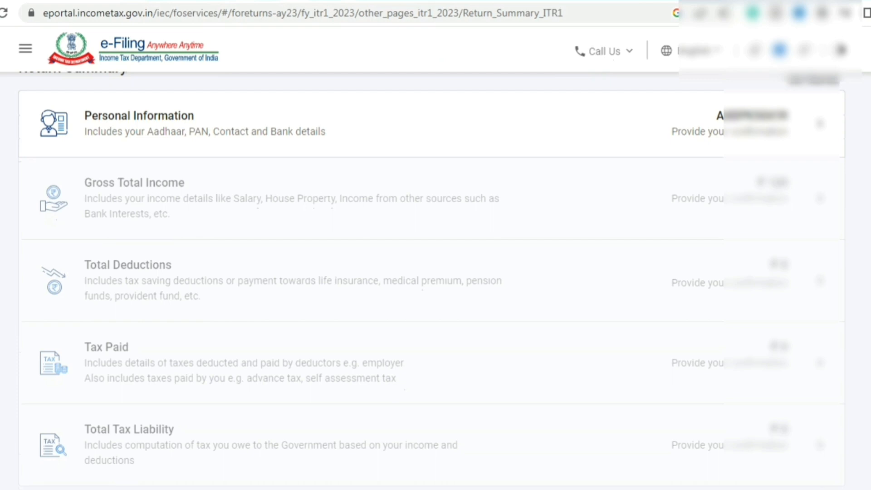
In Personal Information, set Nature of Employment to Others.
click(312, 138)
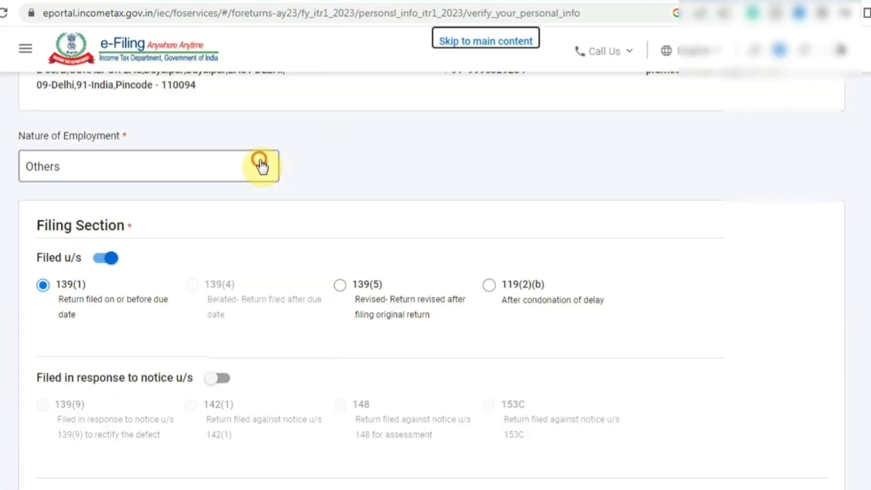
click(261, 166)
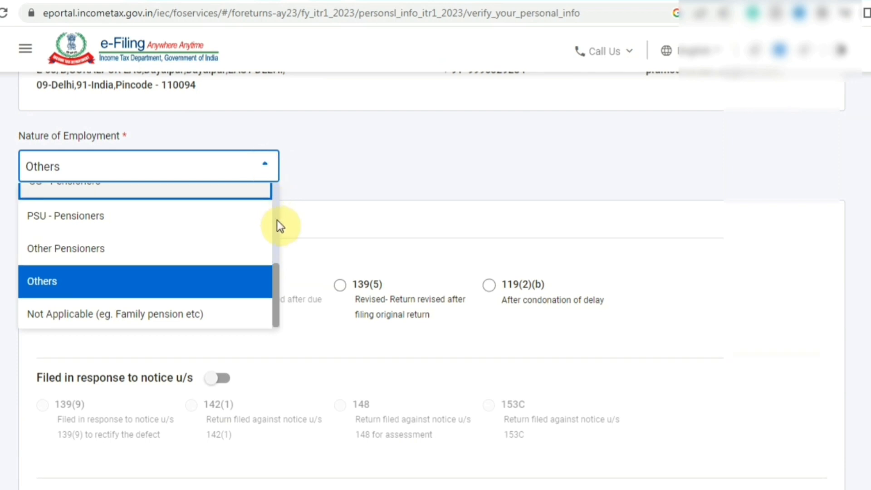
mouse_move(276, 293)
mouse_down()
mouse_move(285, 196)
mouse_move(282, 279)
mouse_up()
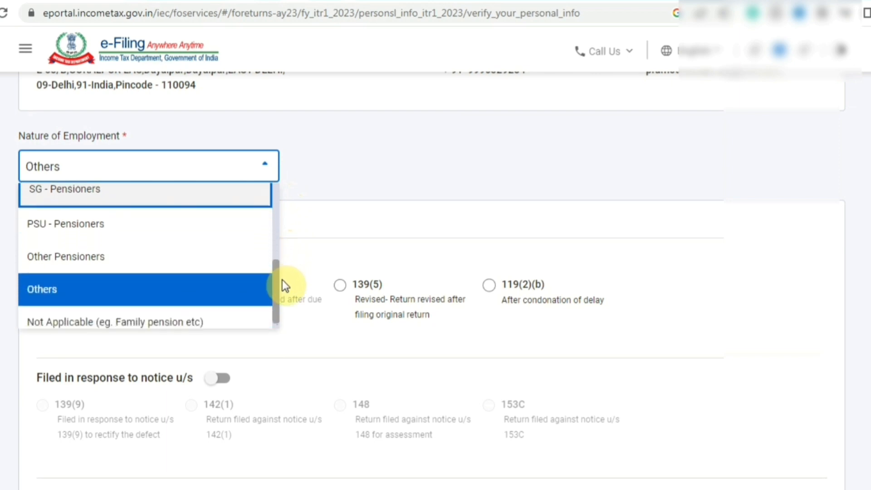
click(181, 283)
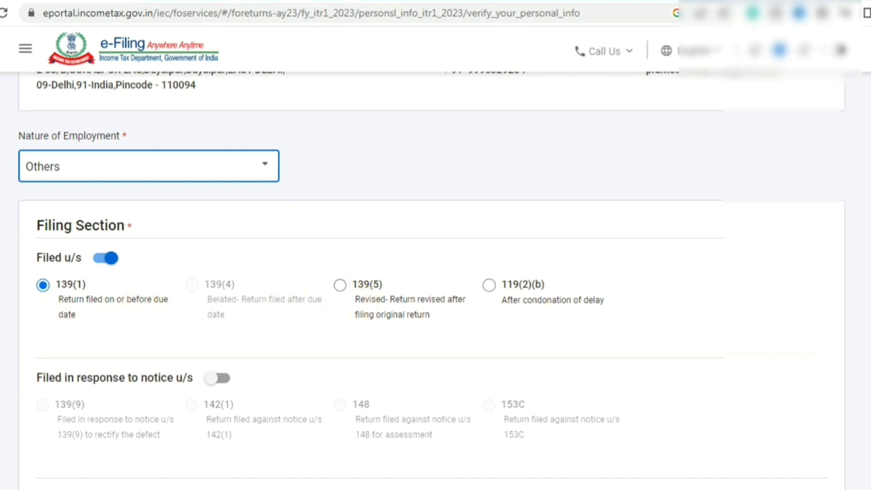
Try opting into the 115BAC new tax regime, leaving it at No, and review Bank Details.
scroll(431, 282, down, 3)
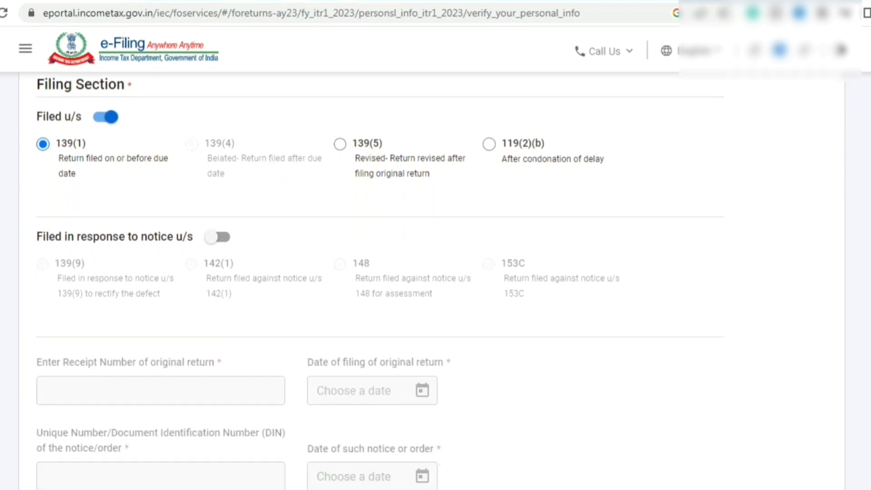
scroll(380, 287, down, 4)
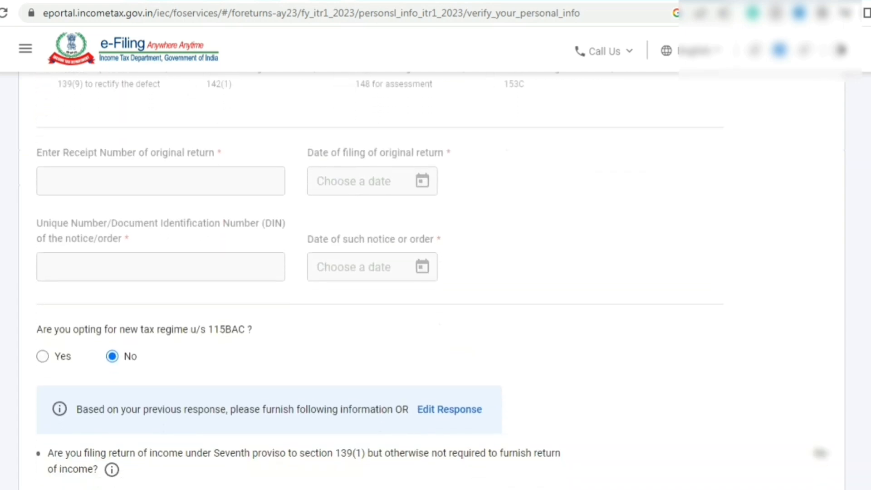
scroll(163, 253, down, 3)
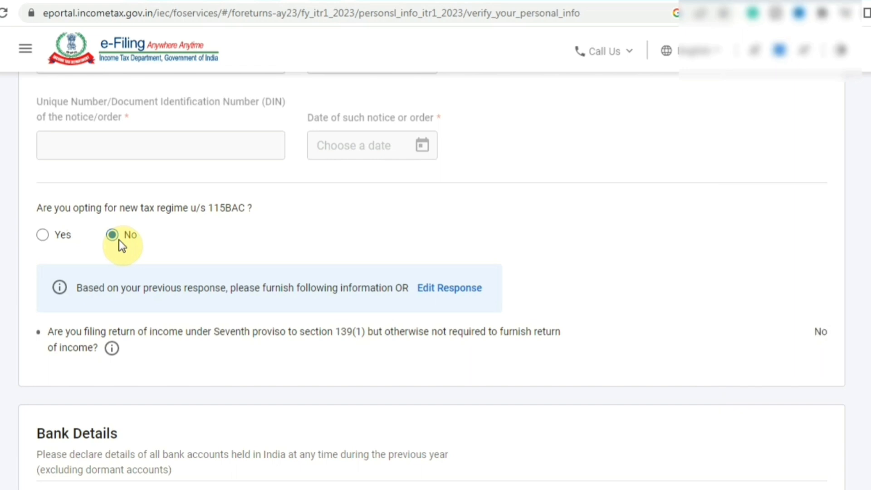
click(43, 235)
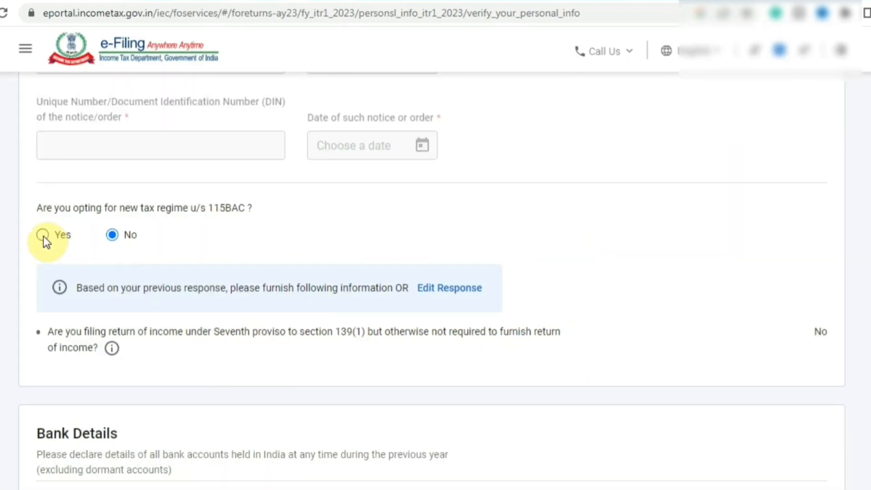
click(44, 236)
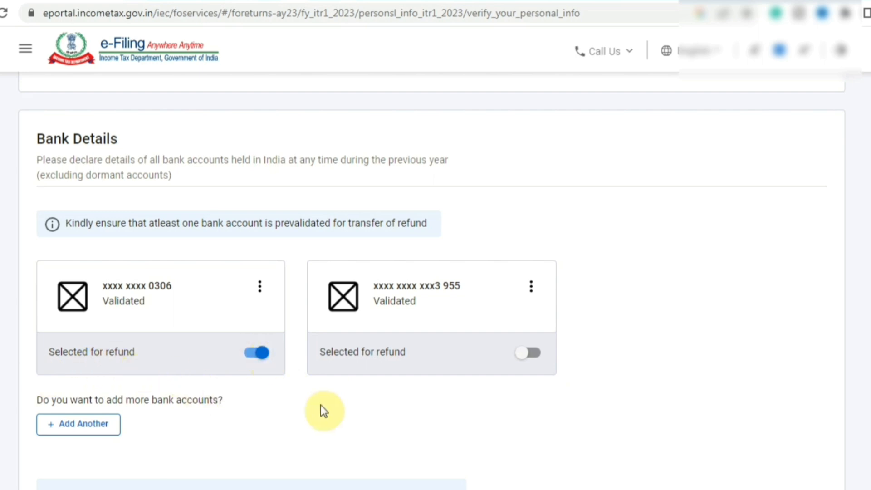
scroll(785, 367, down, 5)
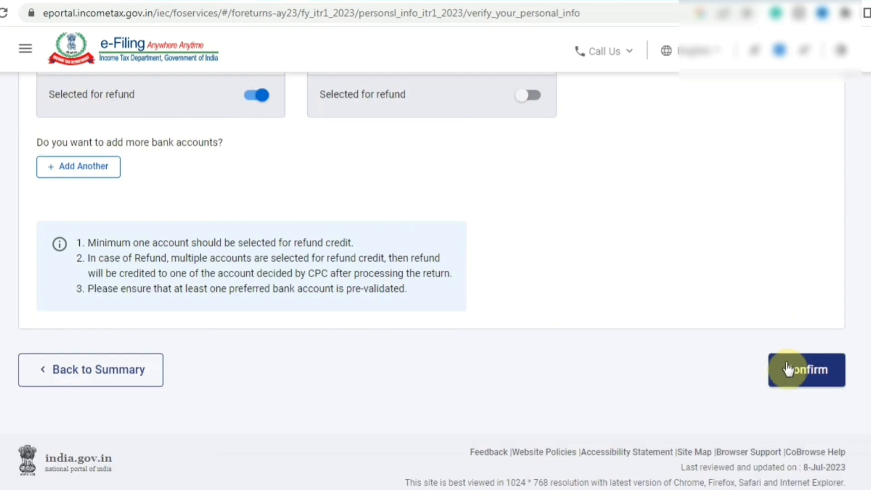
Confirm Personal Information, then go to the Gross Total Income section.
click(790, 371)
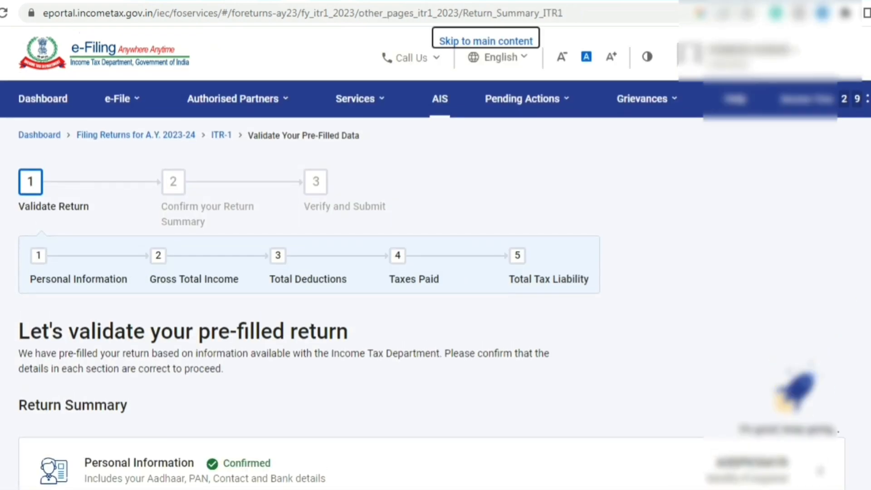
scroll(432, 272, down, 6)
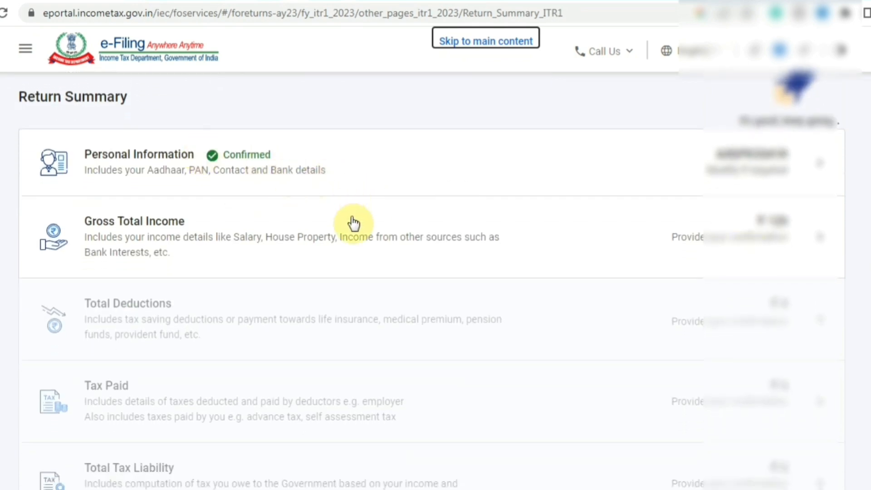
click(358, 240)
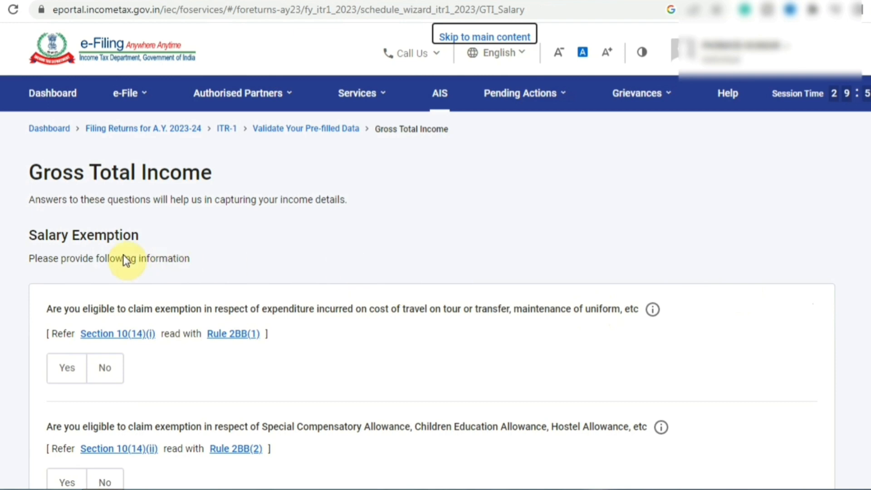
Answer No to the travel/uniform and special allowances salary exemption questions.
click(25, 237)
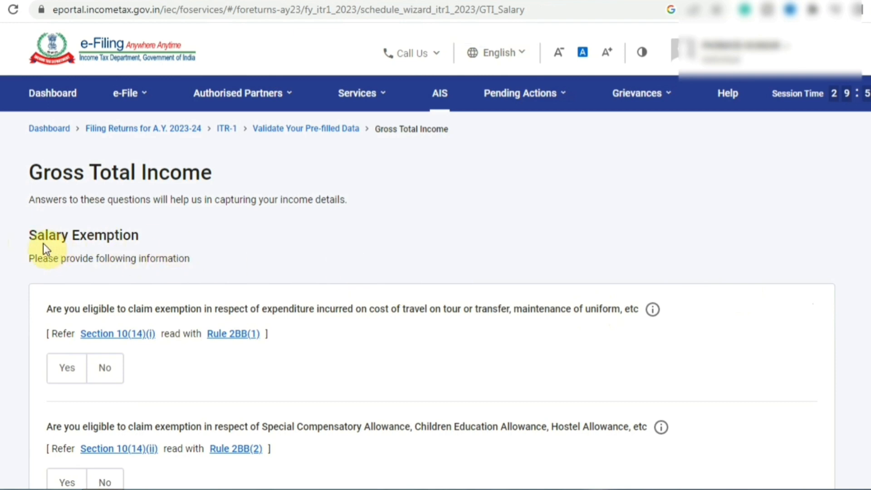
drag(25, 233, 111, 240)
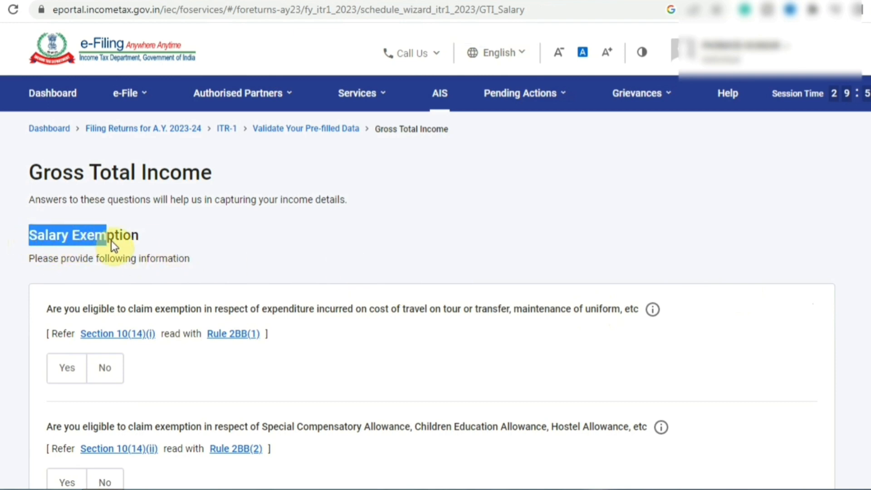
click(146, 246)
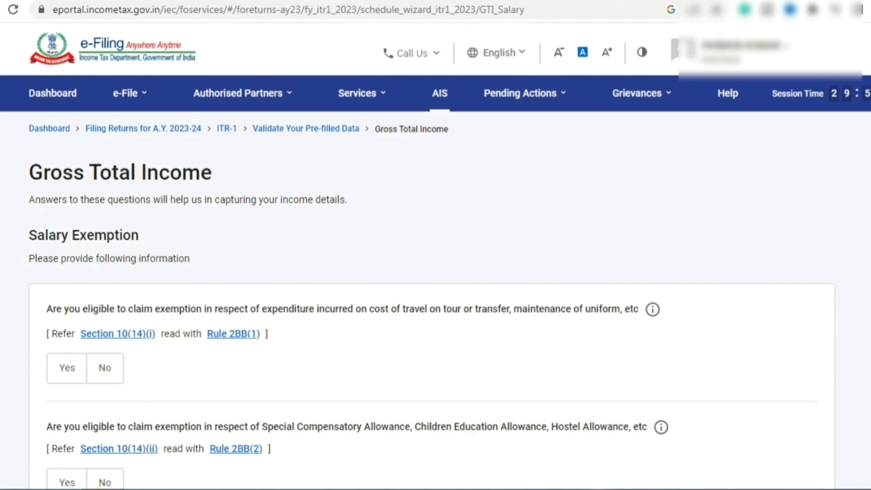
scroll(353, 221, down, 2)
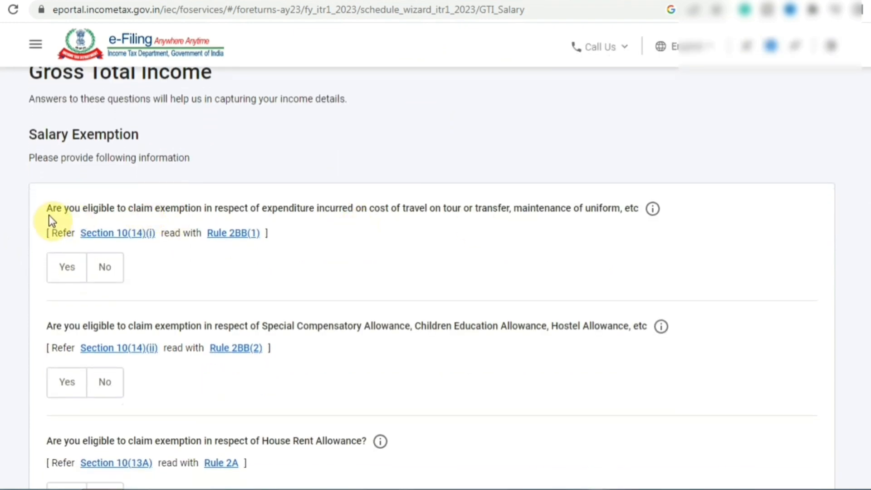
drag(235, 217, 456, 220)
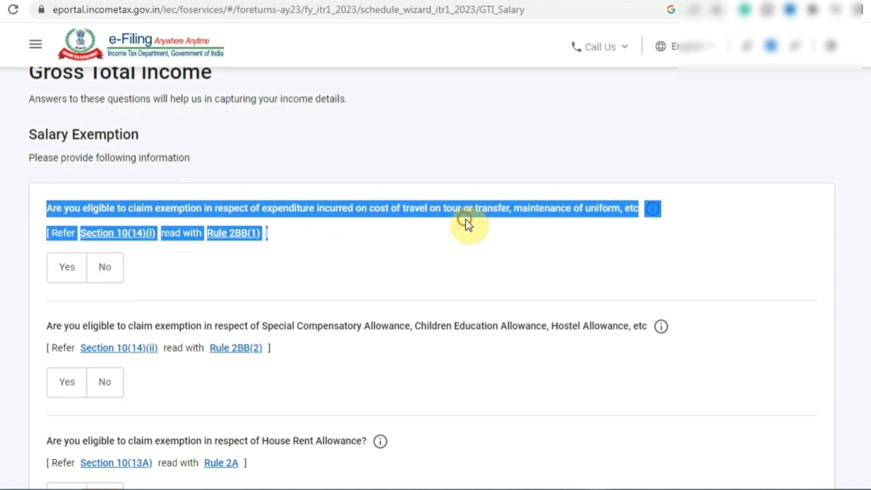
click(466, 219)
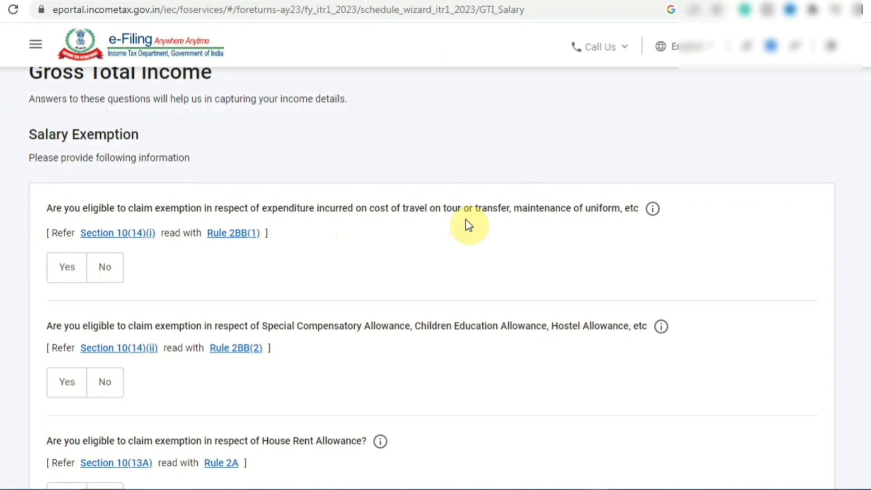
click(105, 268)
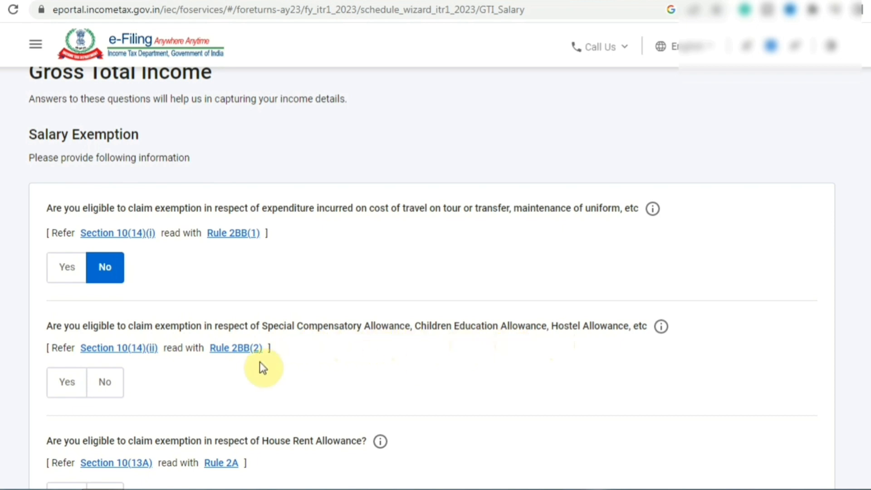
click(109, 385)
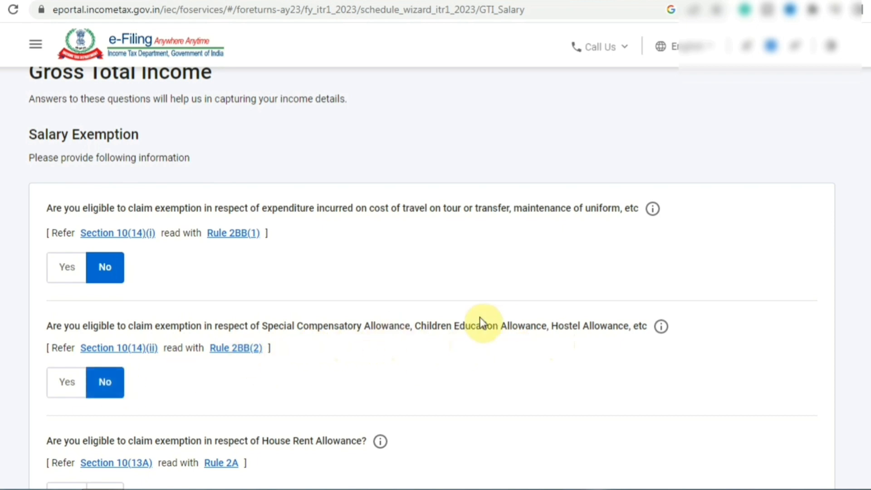
Answer No to the House Rent Allowance and Leave Travel Allowance exemptions.
scroll(435, 273, down, 1)
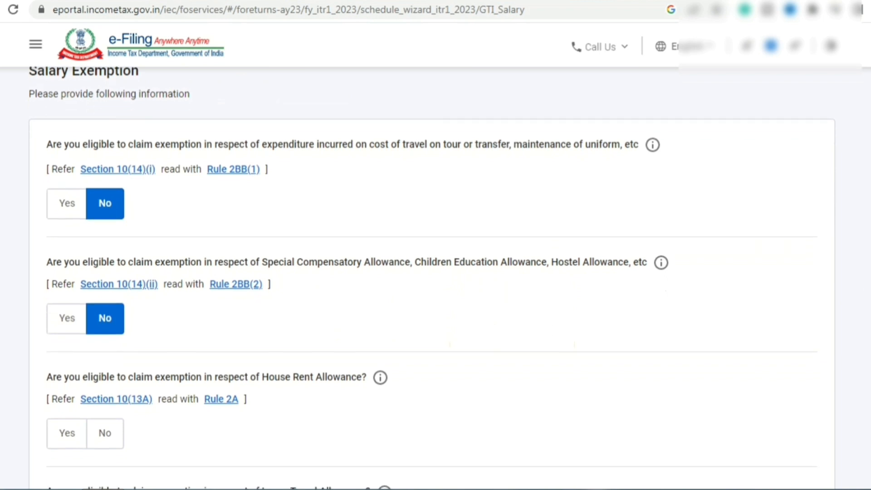
scroll(330, 263, down, 2)
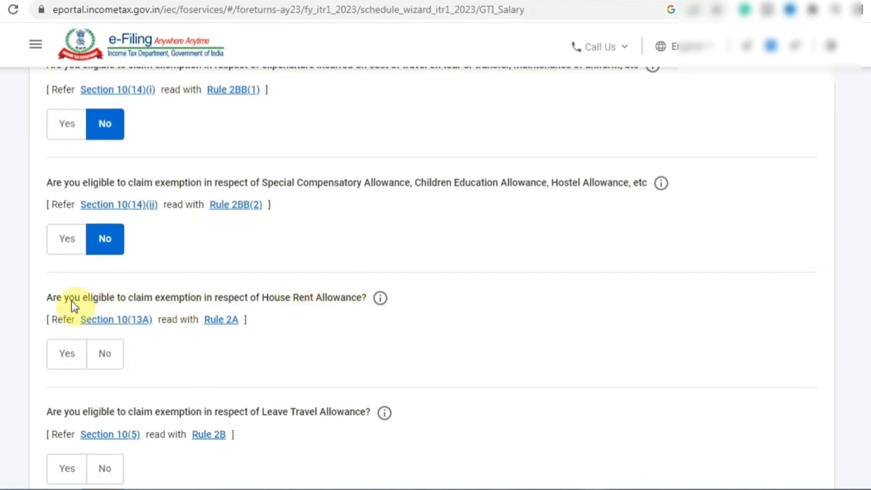
click(105, 353)
scroll(105, 354, down, 2)
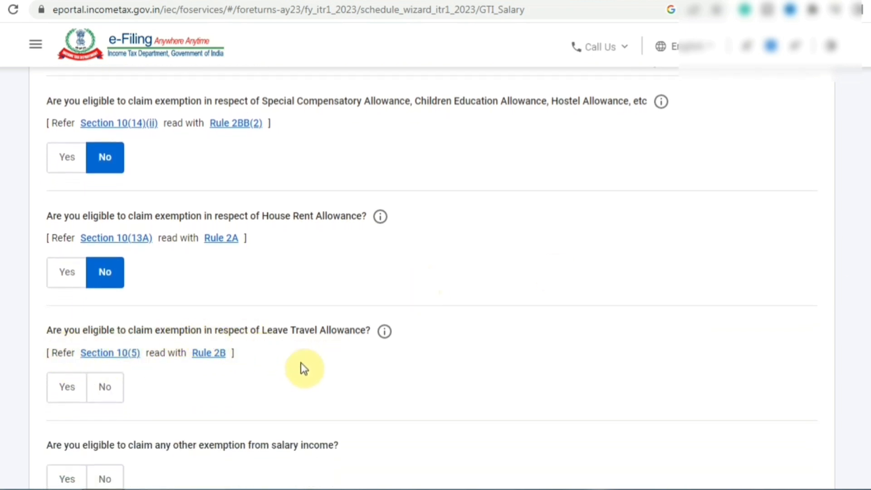
click(111, 393)
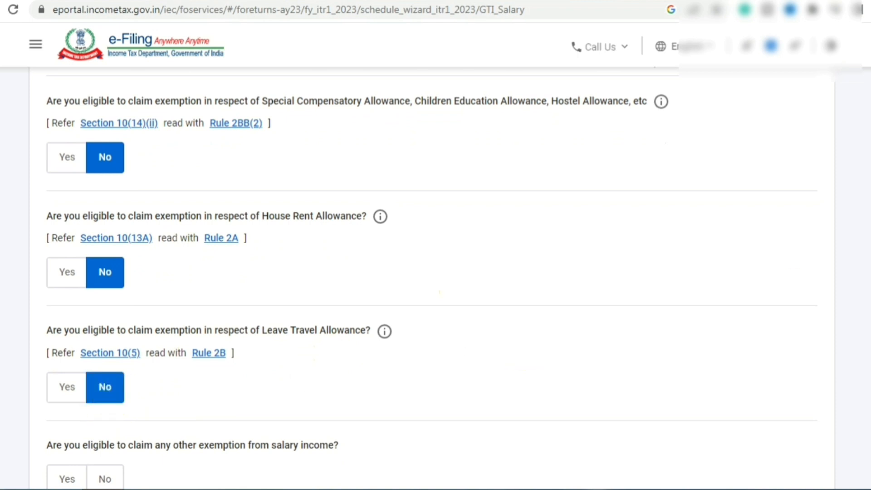
Review the list of other salary exemption types, then answer No to claiming any other exemption.
scroll(431, 277, down, 3)
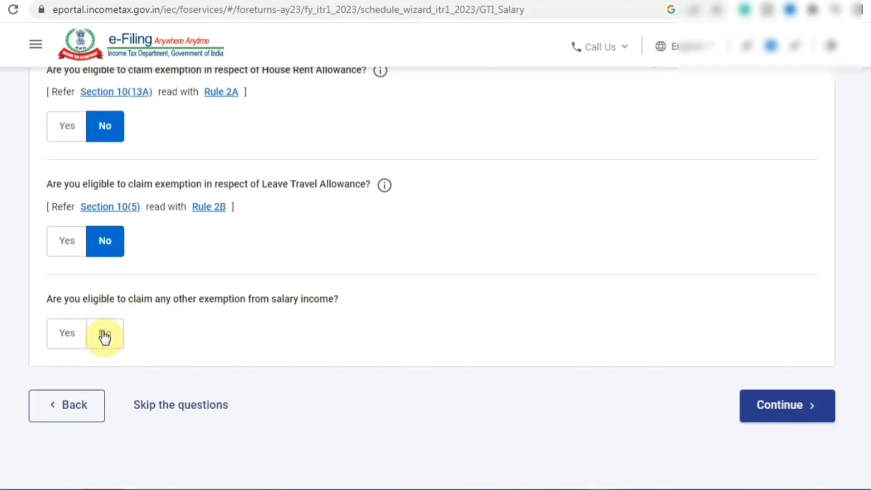
click(71, 338)
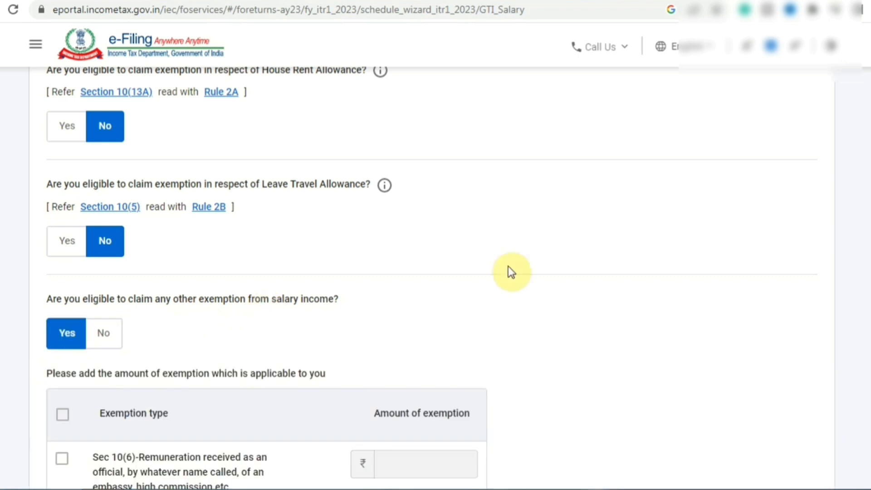
scroll(510, 270, down, 1)
scroll(431, 277, down, 5)
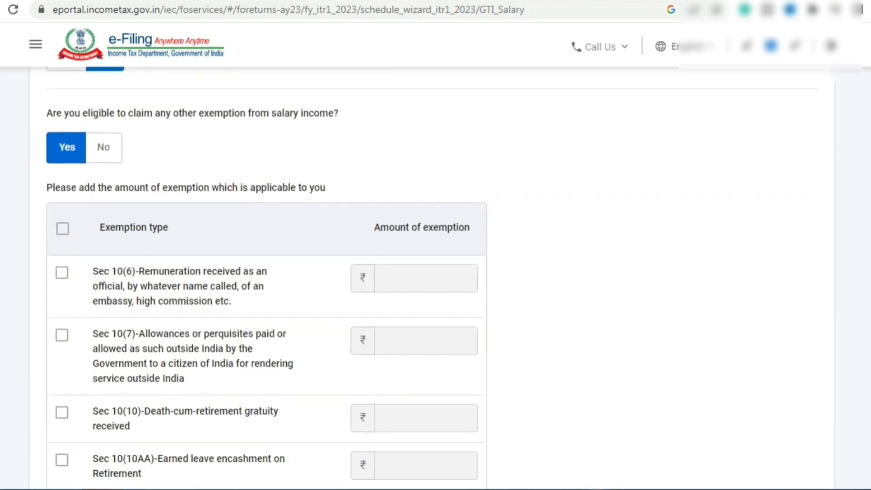
scroll(431, 276, down, 2)
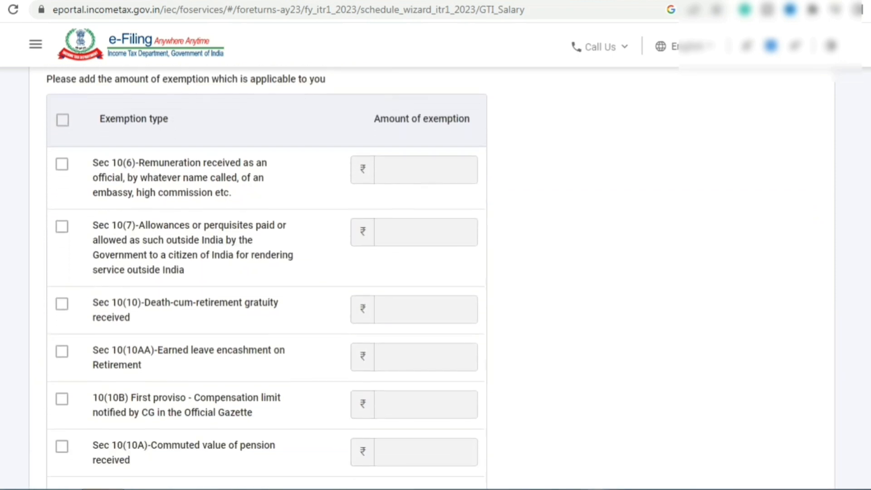
scroll(431, 277, down, 1)
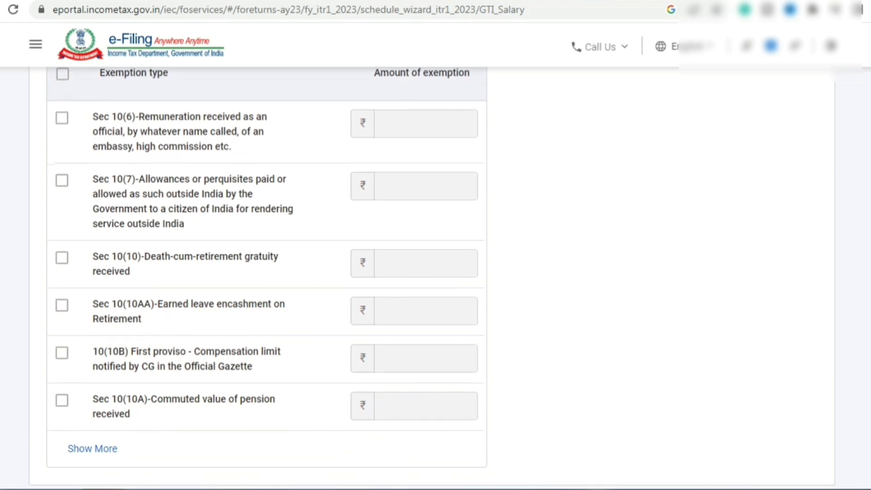
scroll(431, 277, down, 3)
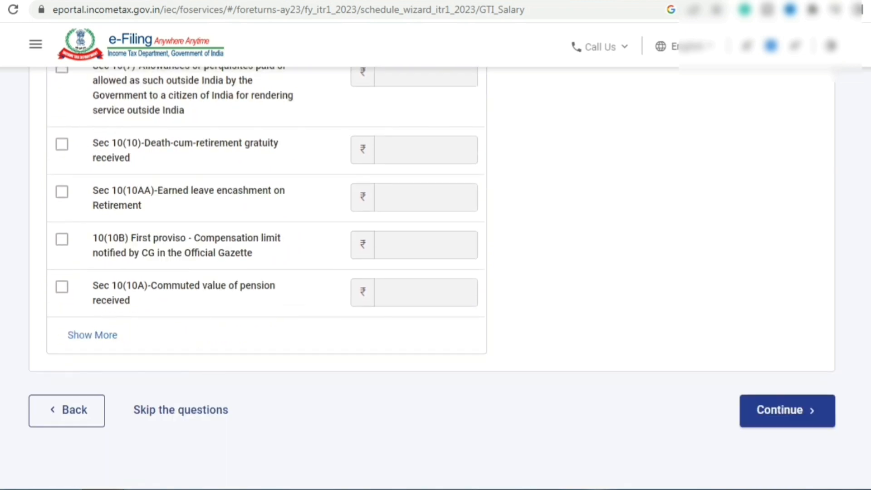
scroll(101, 206, up, 7)
click(102, 205)
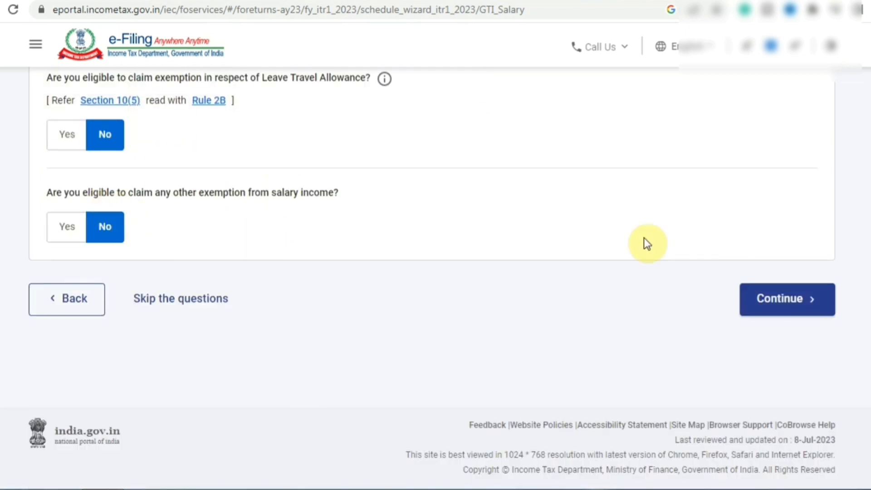
Continue to 'Verify your income source details' and open the Income from Salary card for editing.
click(798, 301)
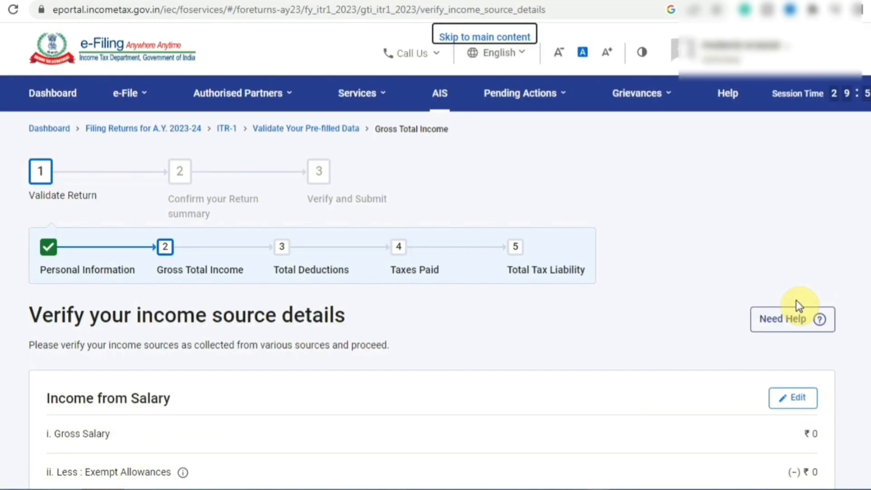
scroll(436, 277, down, 4)
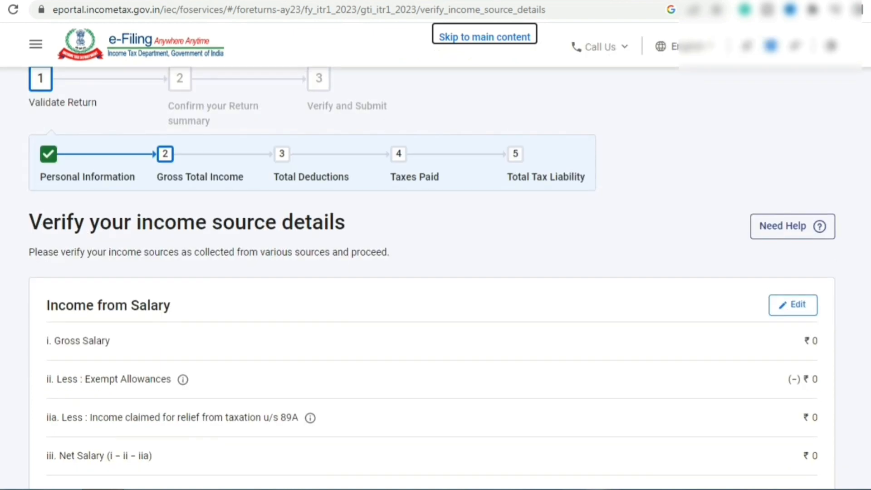
scroll(496, 230, down, 1)
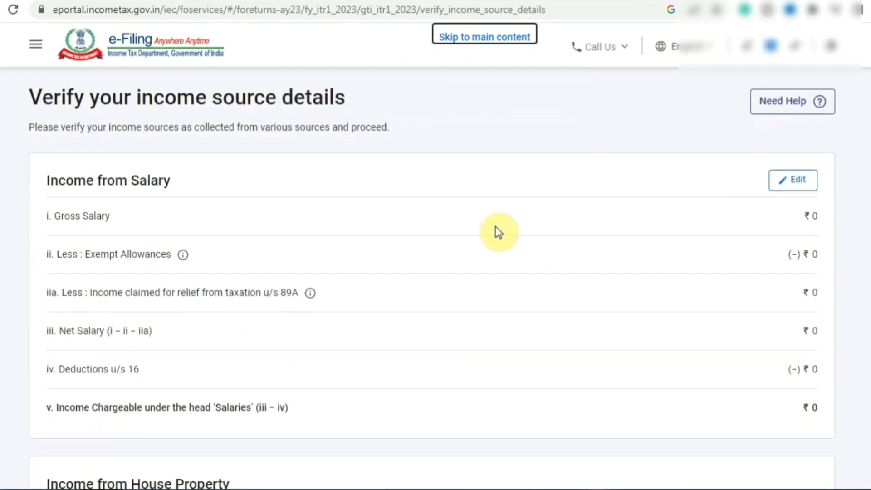
click(797, 182)
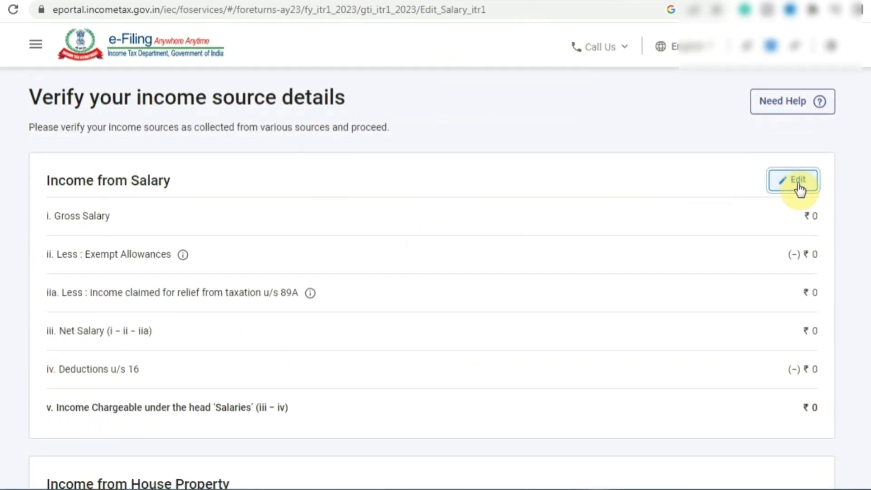
Enter 640510 as salary under section 17(1) and save the salary details.
click(735, 289)
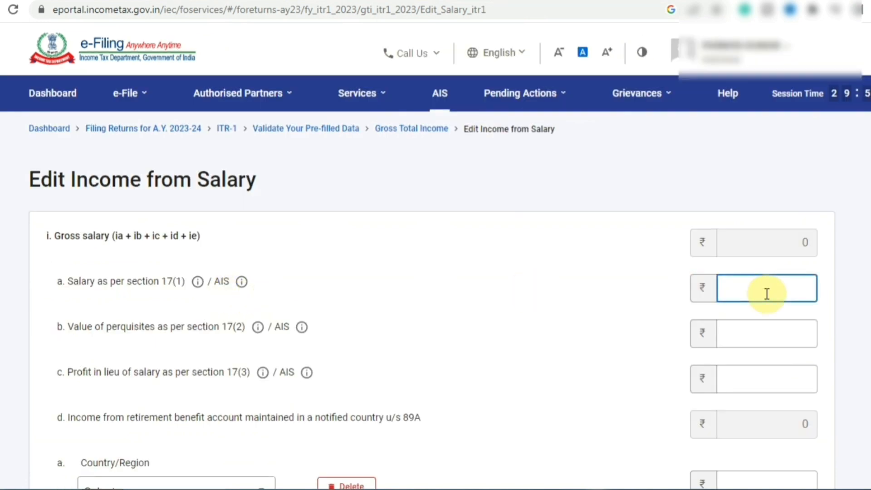
text(64)
text(0510)
click(542, 334)
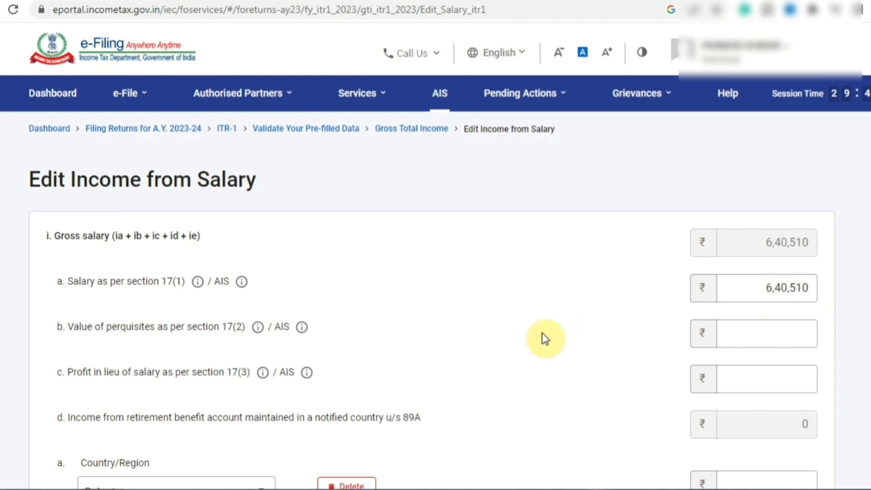
scroll(543, 335, down, 10)
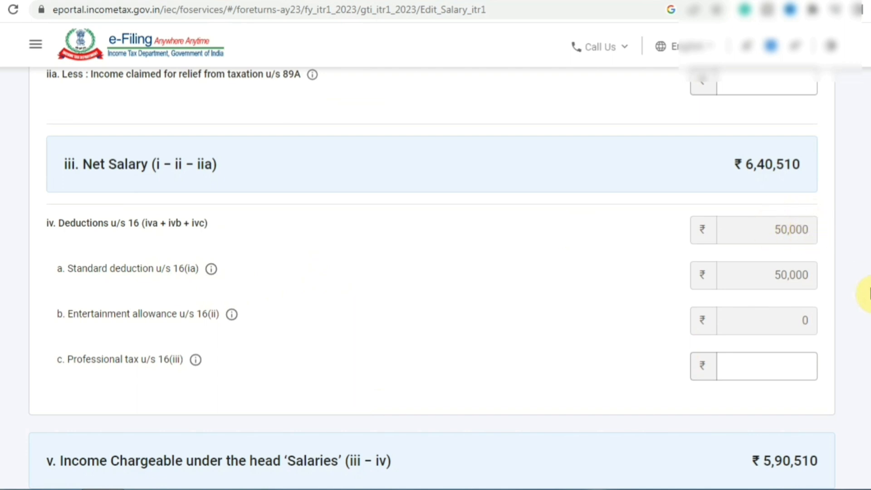
scroll(432, 278, down, 3)
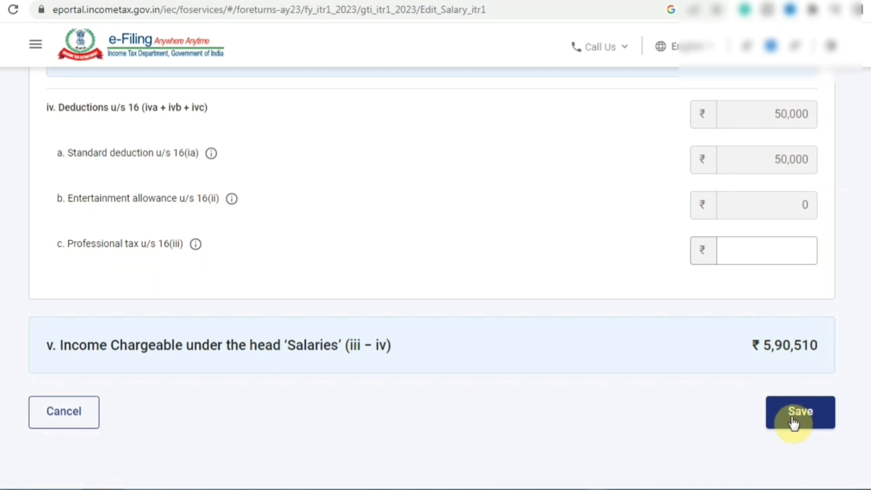
click(794, 424)
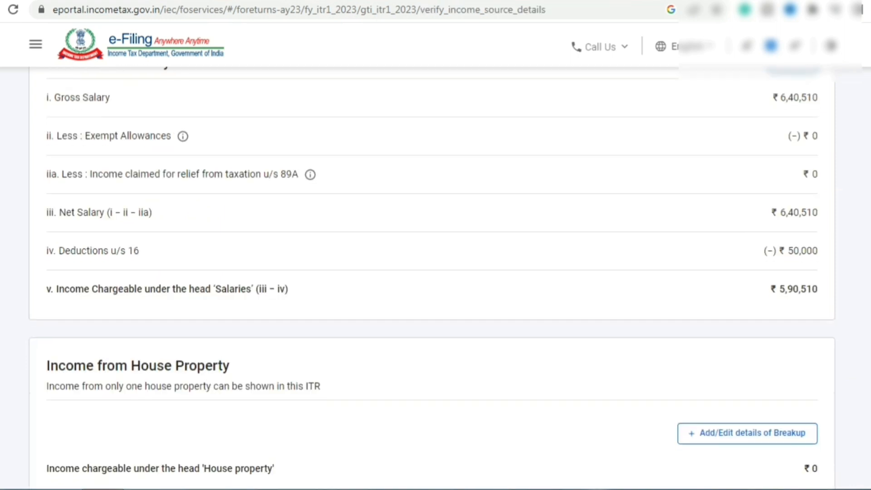
scroll(432, 278, down, 1)
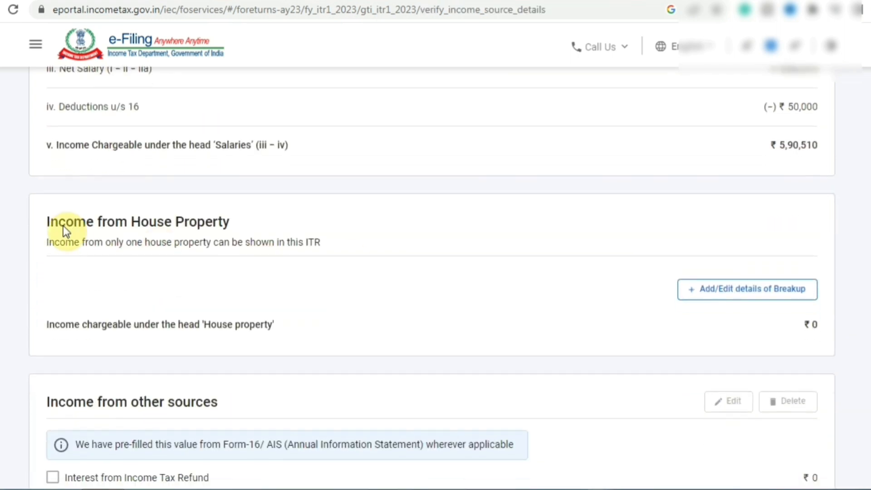
drag(87, 226, 232, 227)
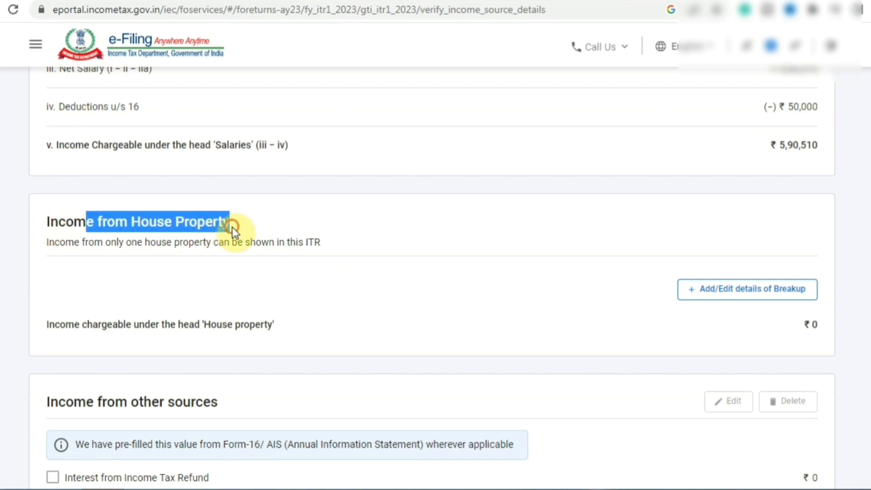
click(312, 250)
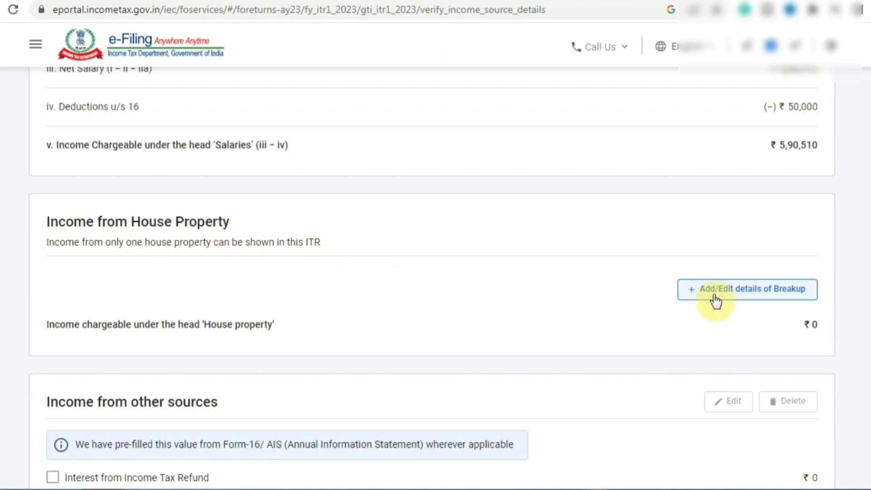
Include the ₹120 savings bank interest and confirm Gross Total Income of ₹5,90,630.
scroll(579, 315, down, 5)
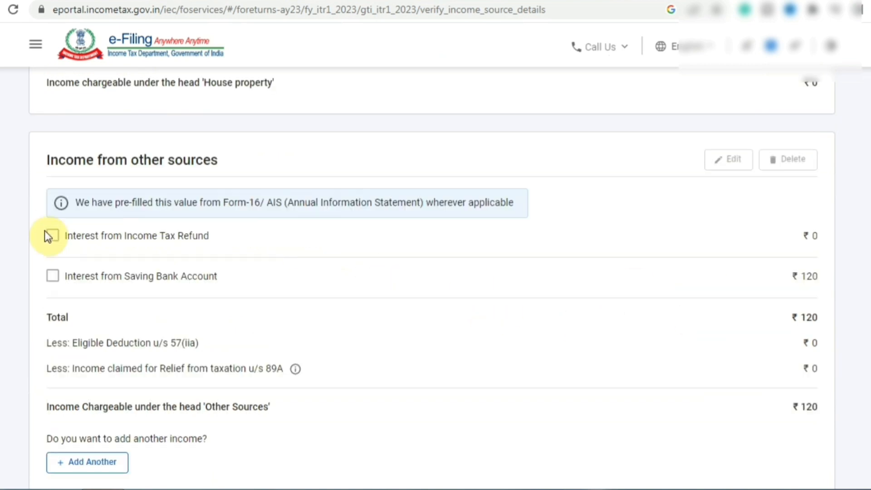
click(53, 277)
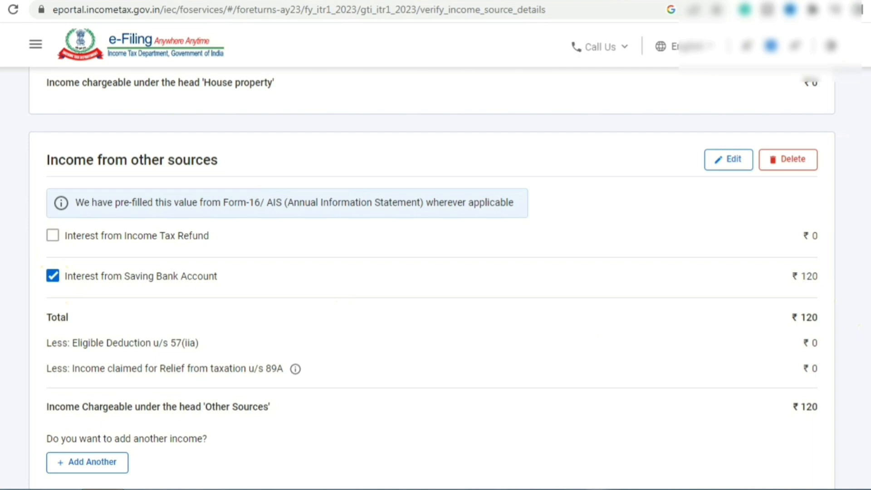
scroll(431, 277, down, 6)
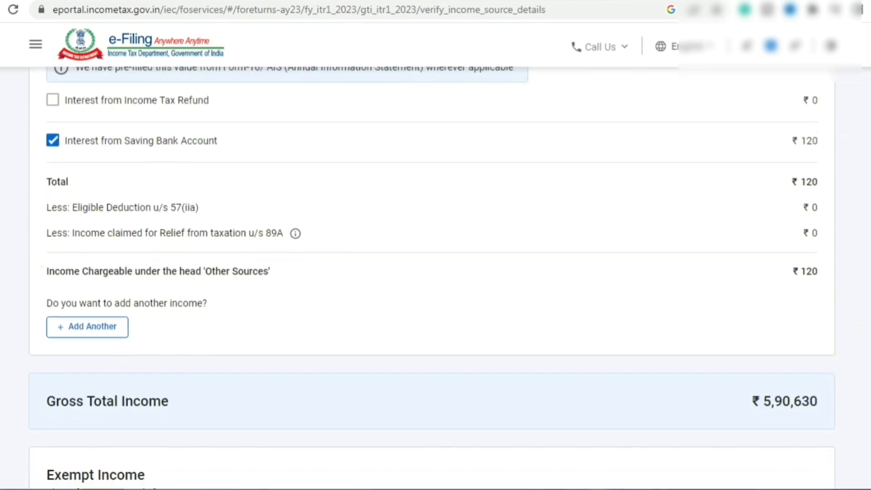
scroll(431, 277, down, 3)
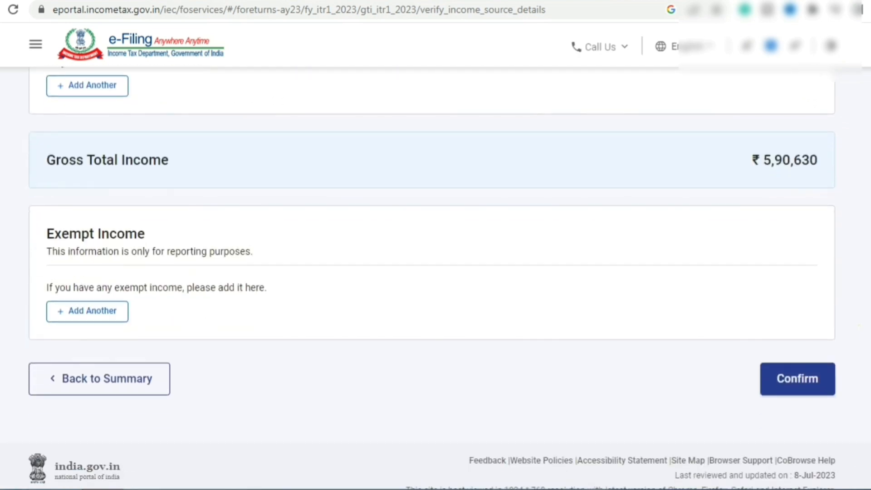
scroll(431, 277, down, 1)
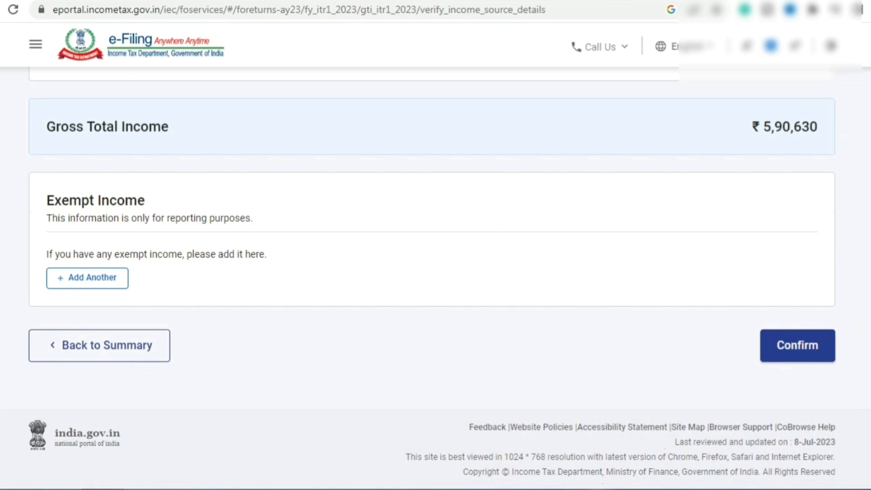
click(820, 347)
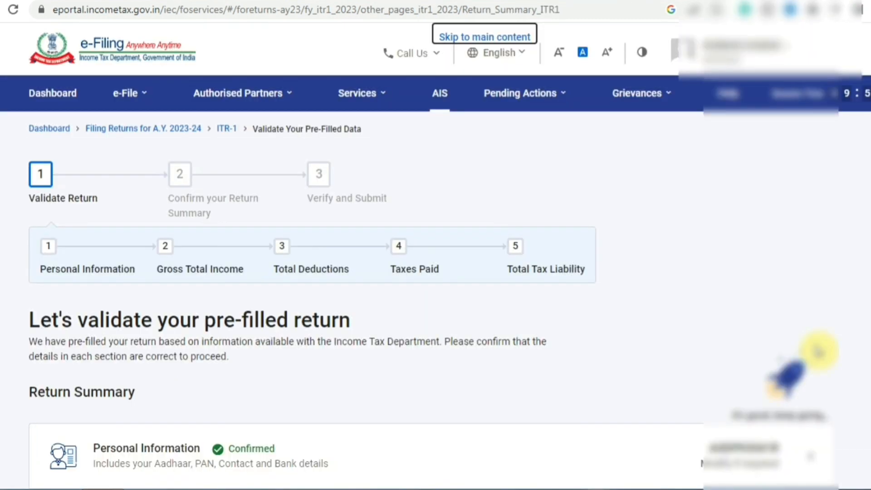
Open the Total Deductions section from the Return Summary.
scroll(819, 352, down, 8)
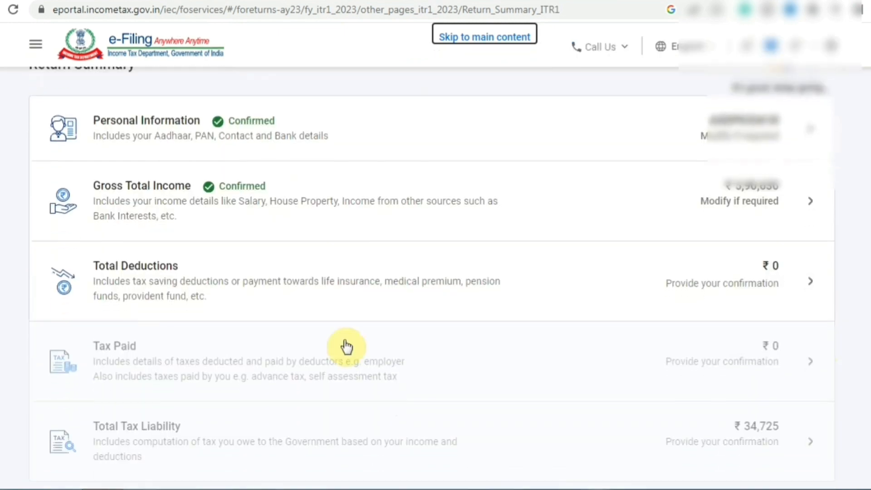
click(218, 281)
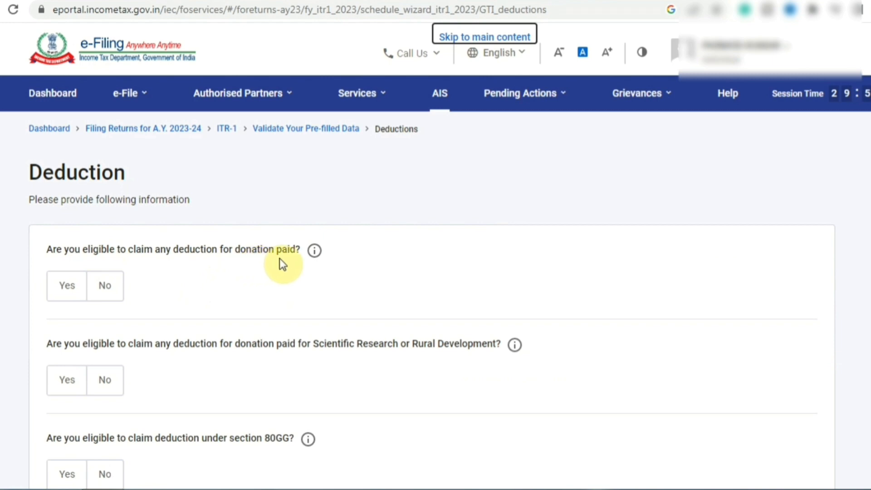
Mark No for donations paid, Scientific Research/Rural Development donations and section 80GG.
click(104, 290)
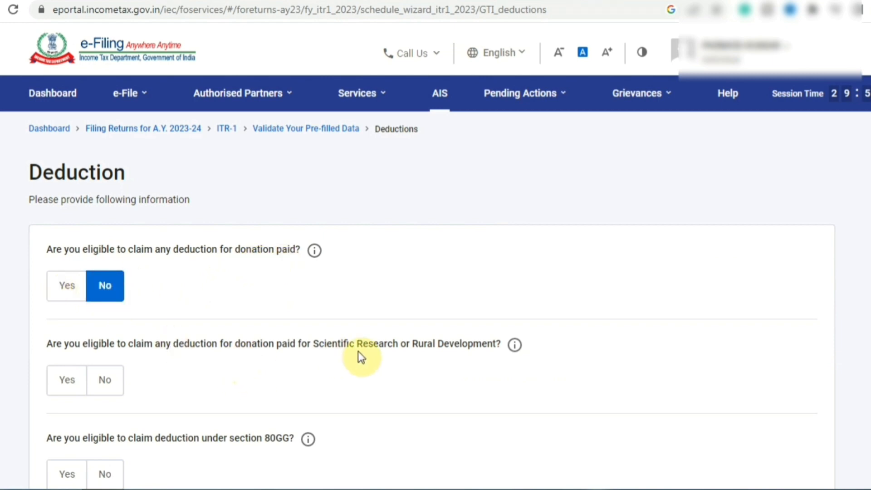
click(105, 382)
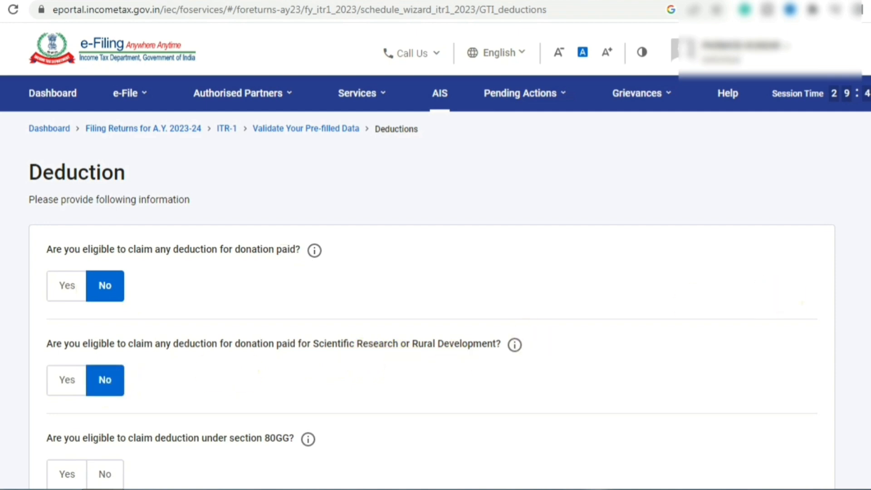
scroll(431, 300, down, 4)
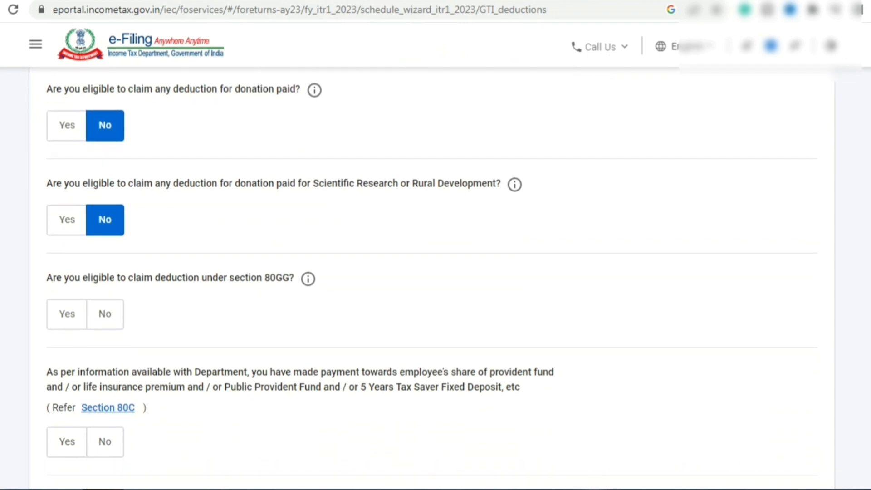
click(106, 317)
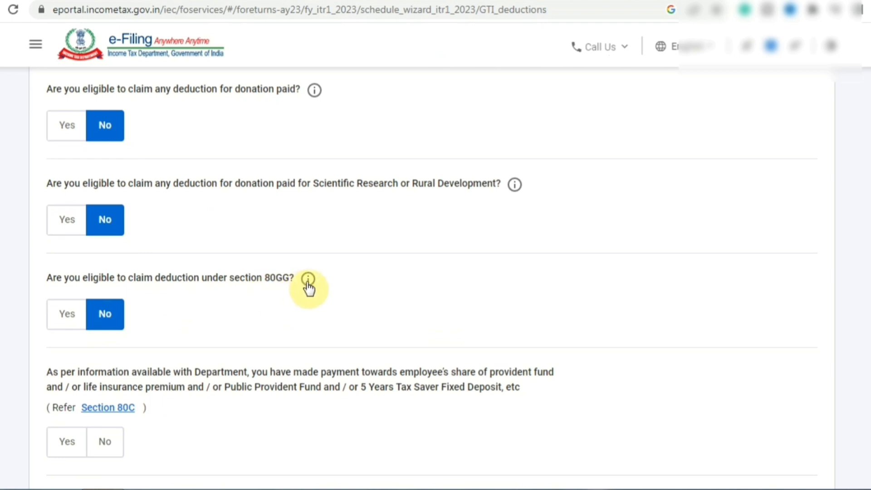
mouse_move(309, 288)
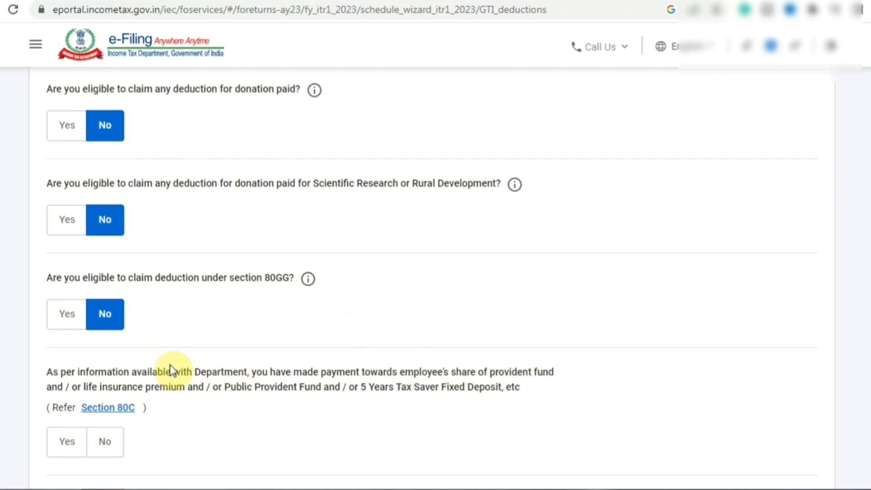
scroll(238, 270, down, 2)
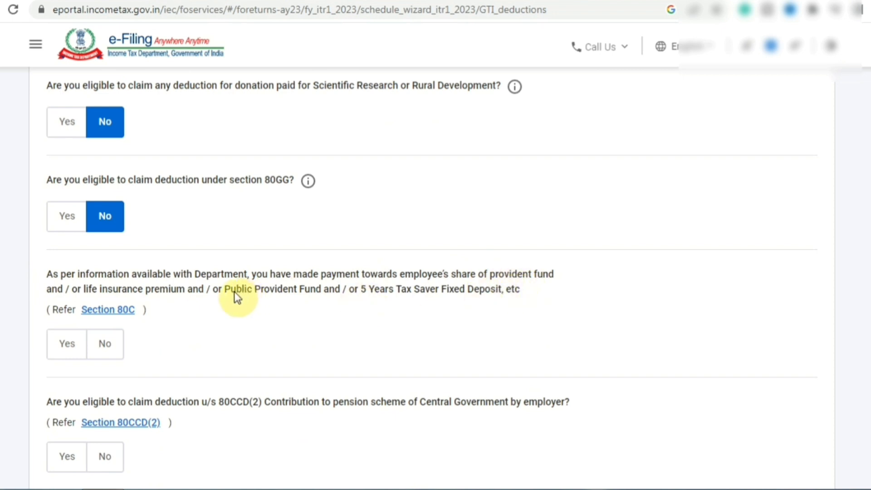
Claim a Section 80C deduction of ₹1,00,000.
click(78, 347)
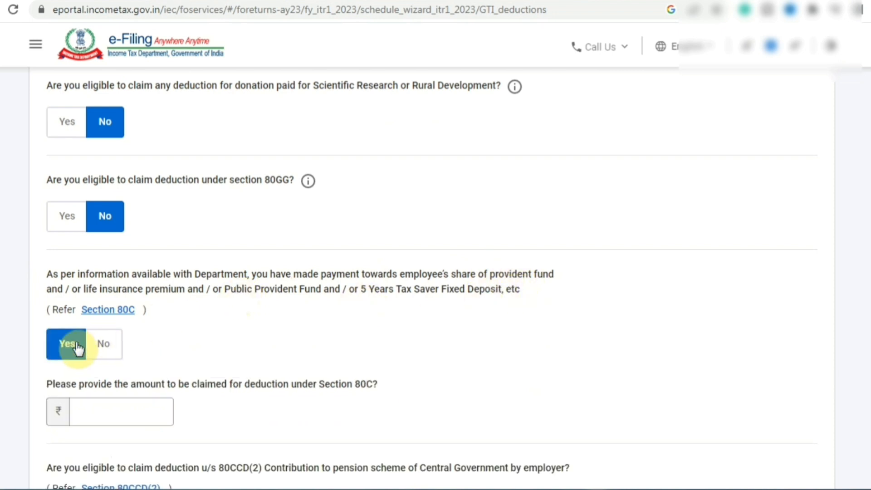
click(105, 344)
click(55, 350)
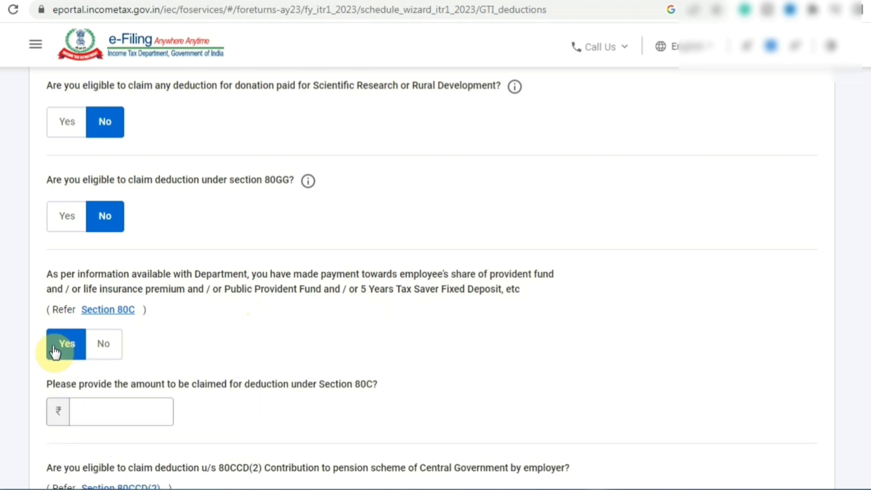
click(136, 412)
scroll(211, 291, down, 3)
text(100000)
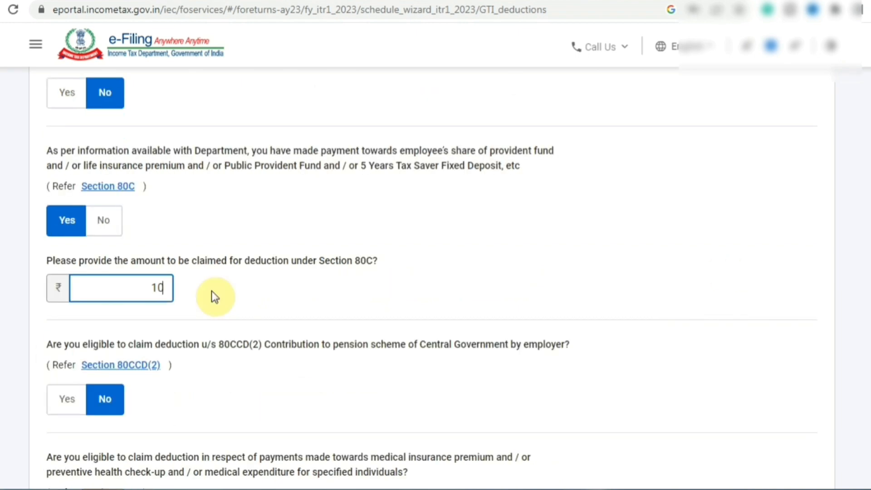
click(468, 280)
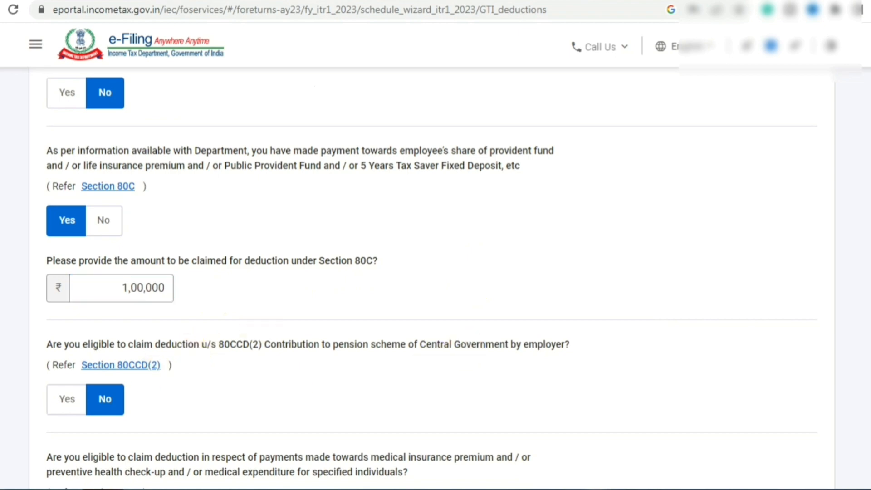
Answer No to the Section 80D medical and 80E education loan interest deductions.
scroll(432, 276, down, 6)
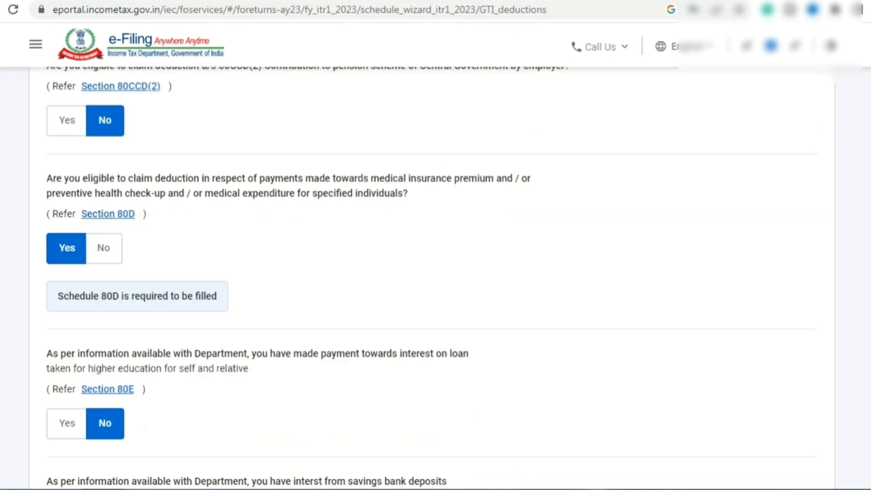
scroll(431, 277, down, 6)
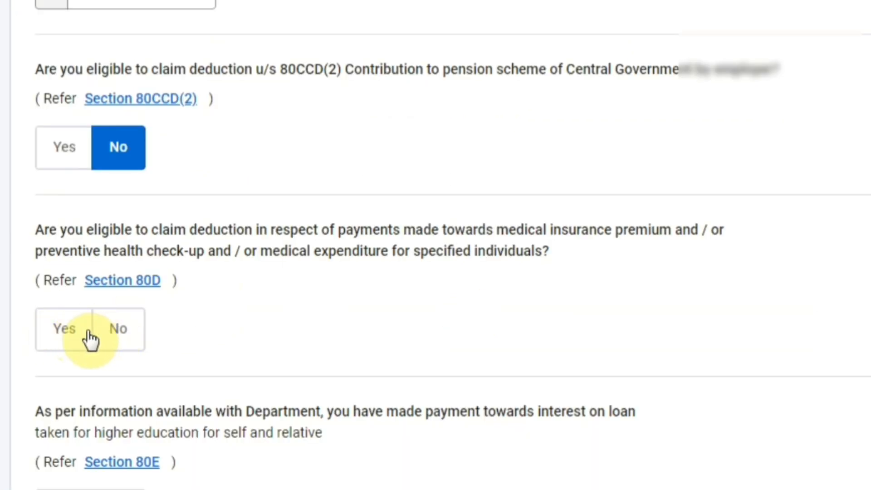
click(69, 331)
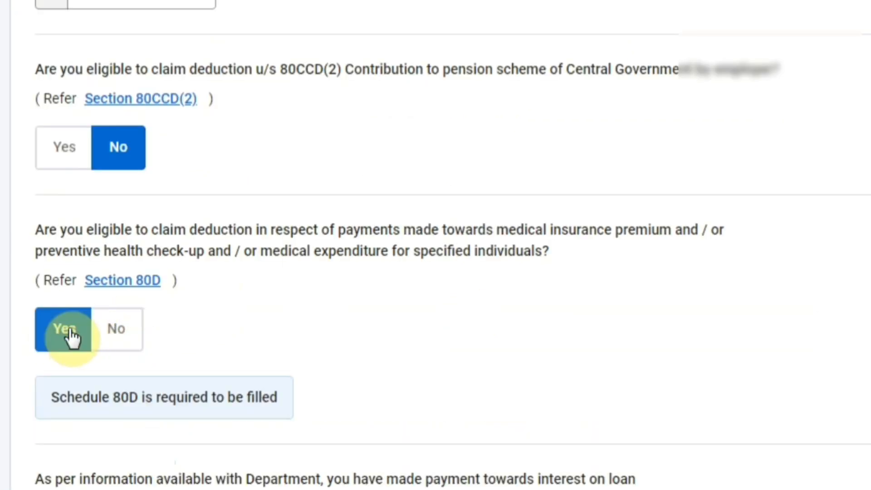
click(125, 334)
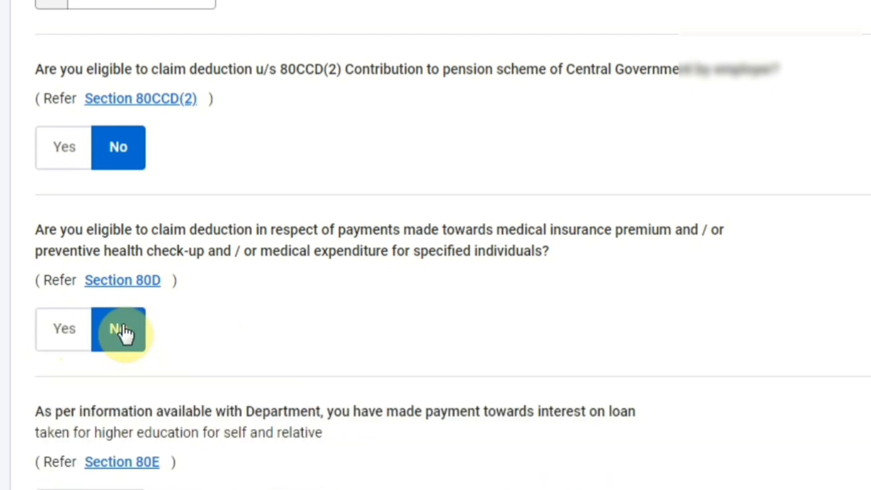
click(76, 332)
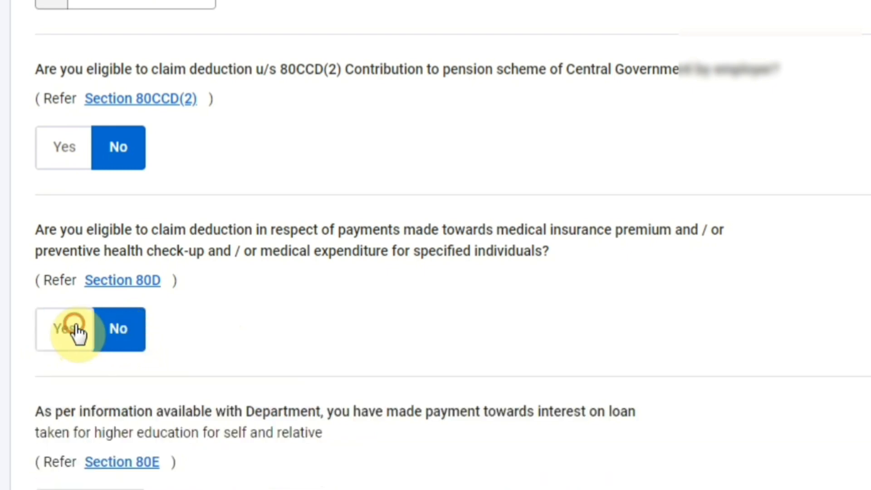
click(114, 336)
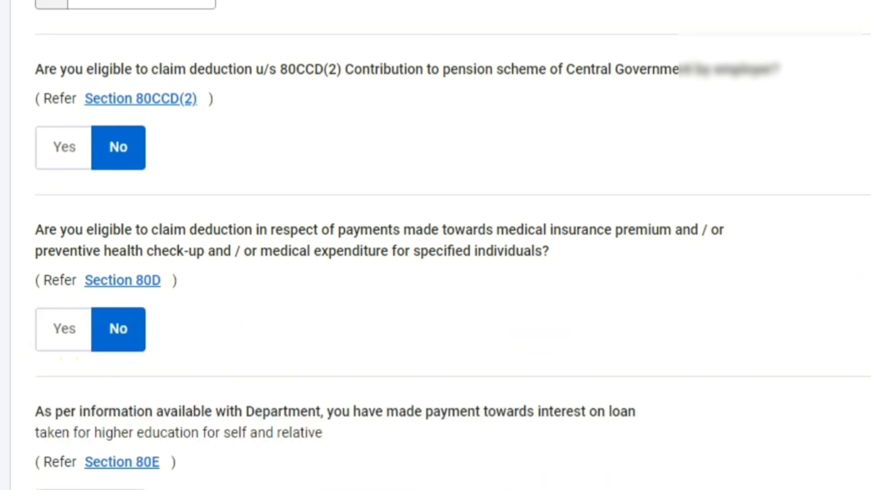
scroll(436, 245, down, 2)
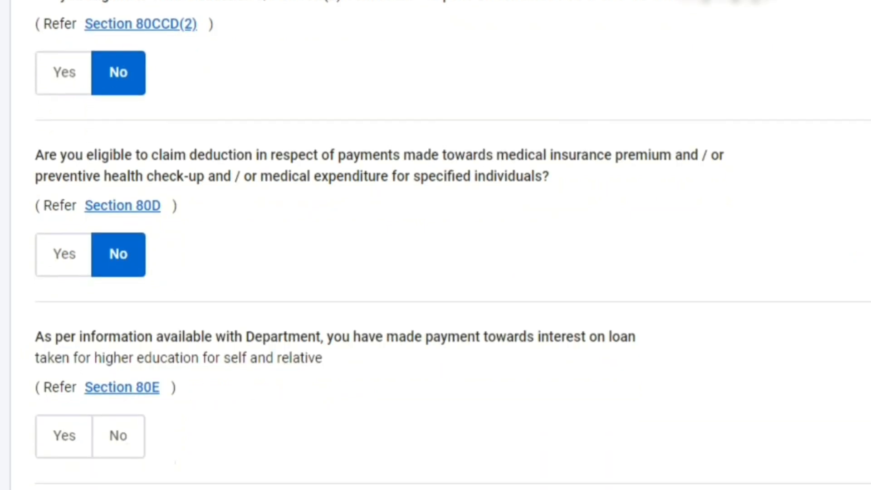
scroll(436, 245, down, 3)
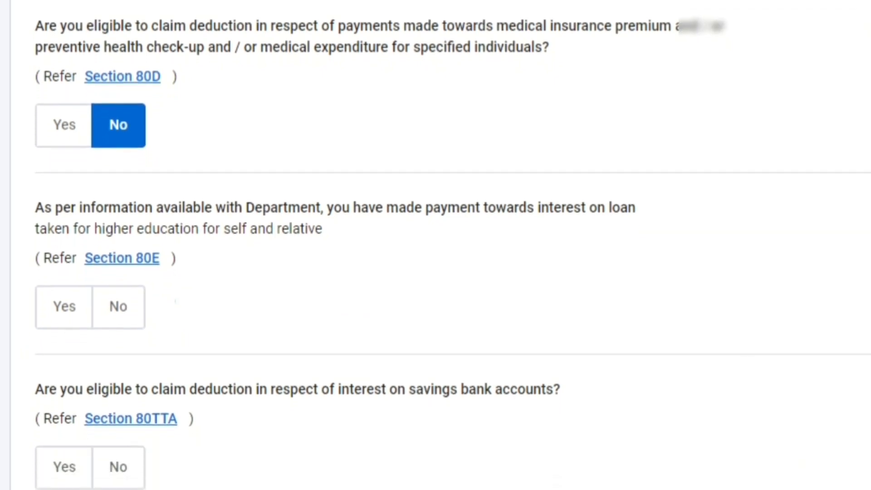
click(124, 320)
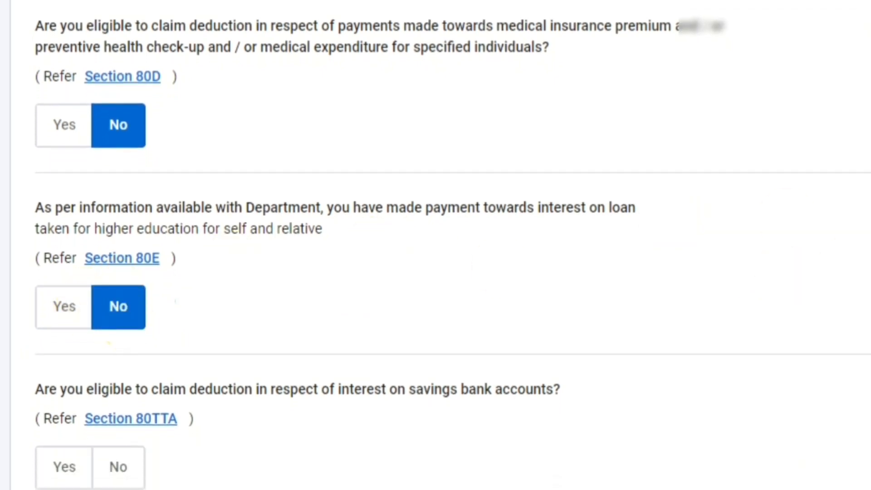
scroll(475, 133, down, 5)
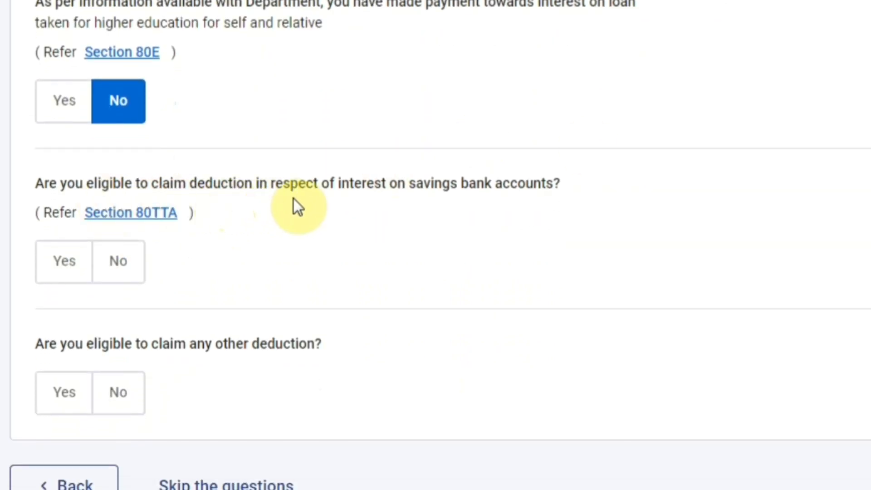
Claim the Section 80TTA savings interest deduction, answer No to other deductions, and continue.
click(60, 273)
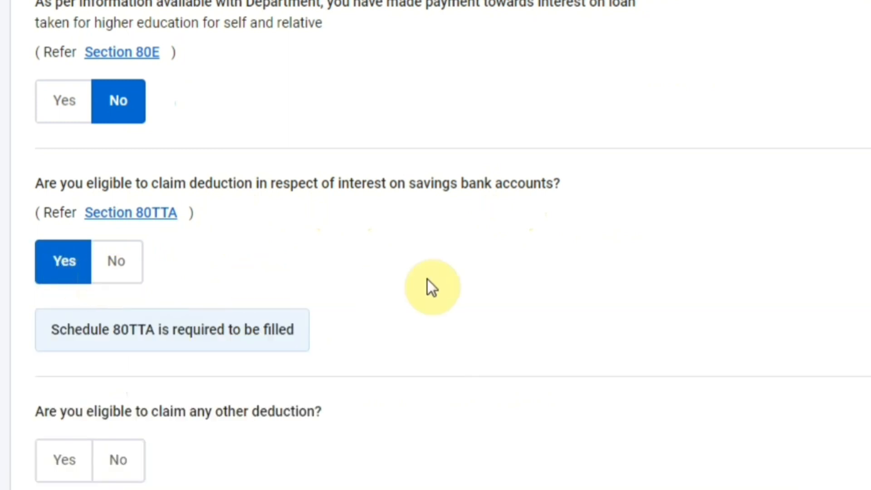
scroll(435, 245, down, 2)
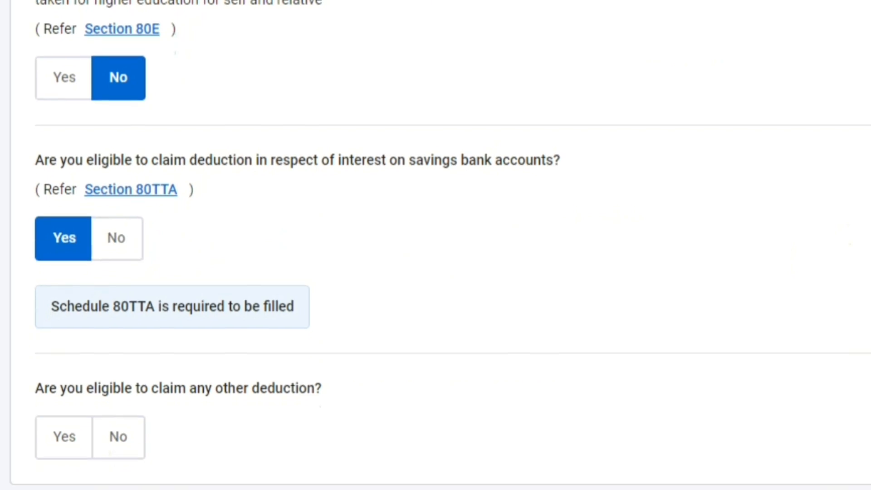
scroll(568, 331, down, 2)
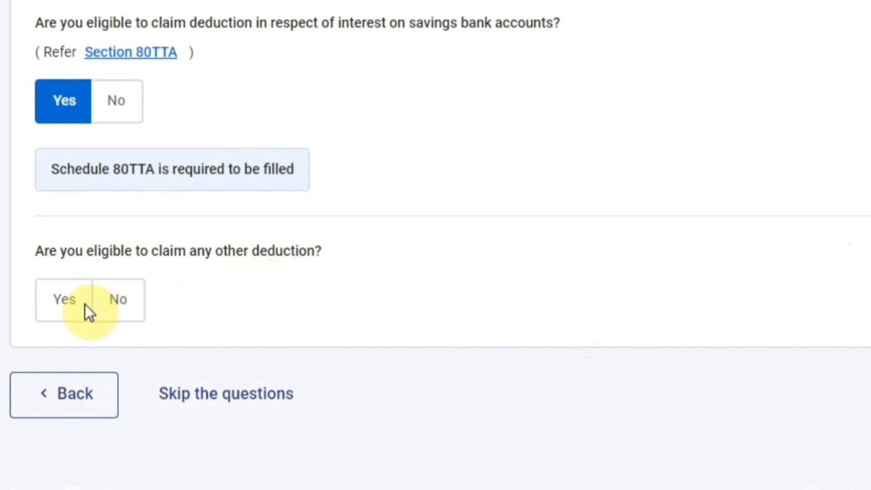
click(72, 305)
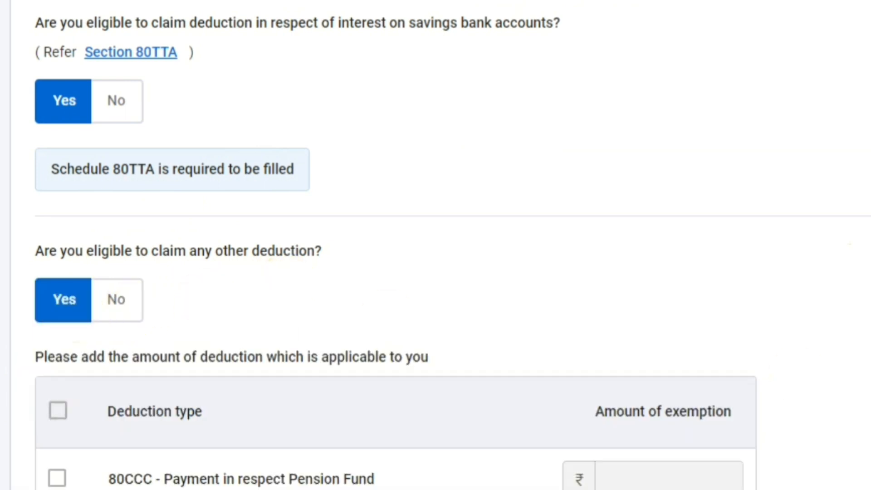
scroll(436, 246, down, 10)
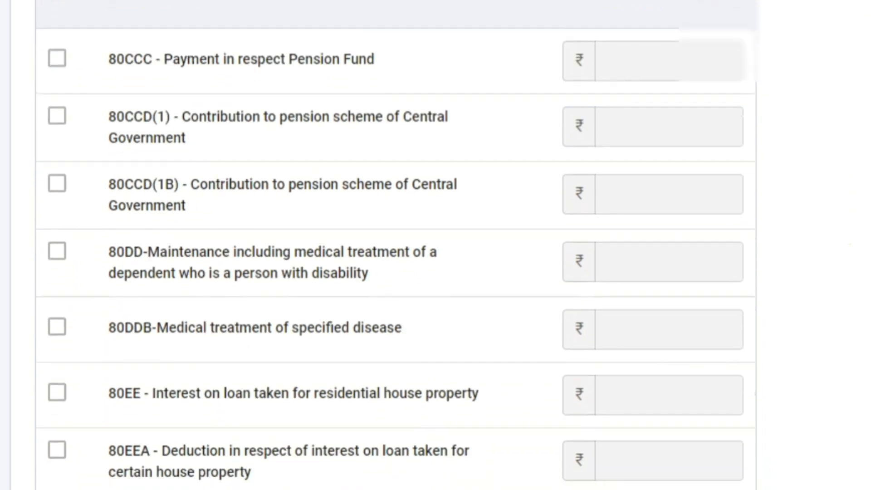
scroll(436, 245, down, 1)
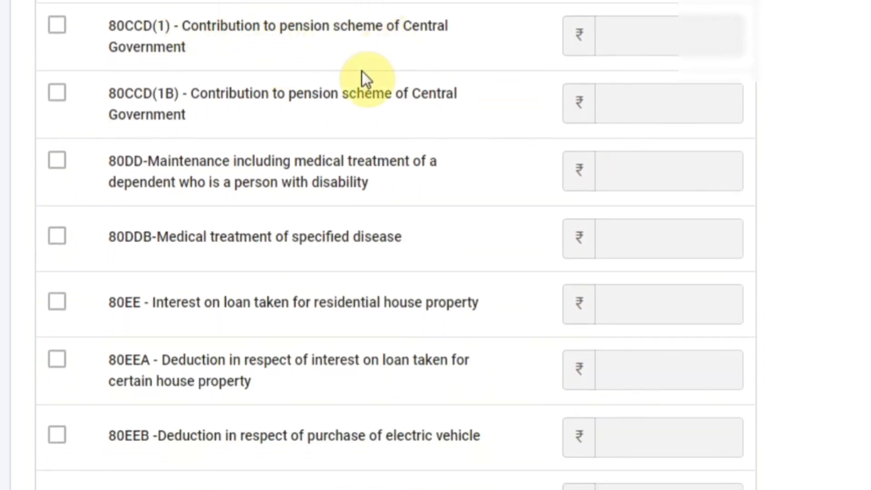
scroll(327, 127, up, 5)
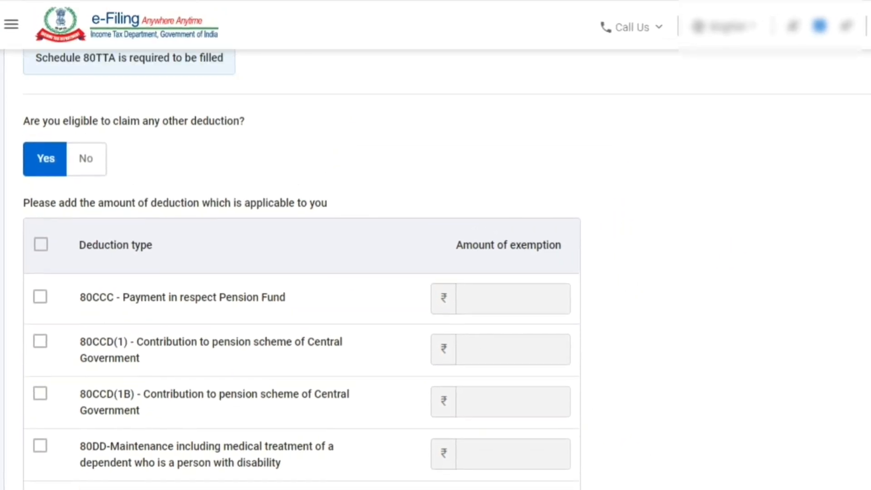
click(86, 156)
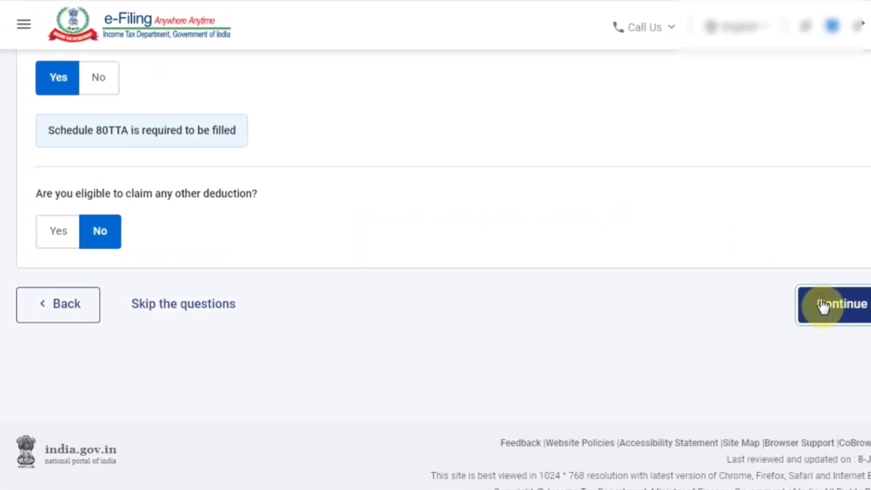
click(821, 304)
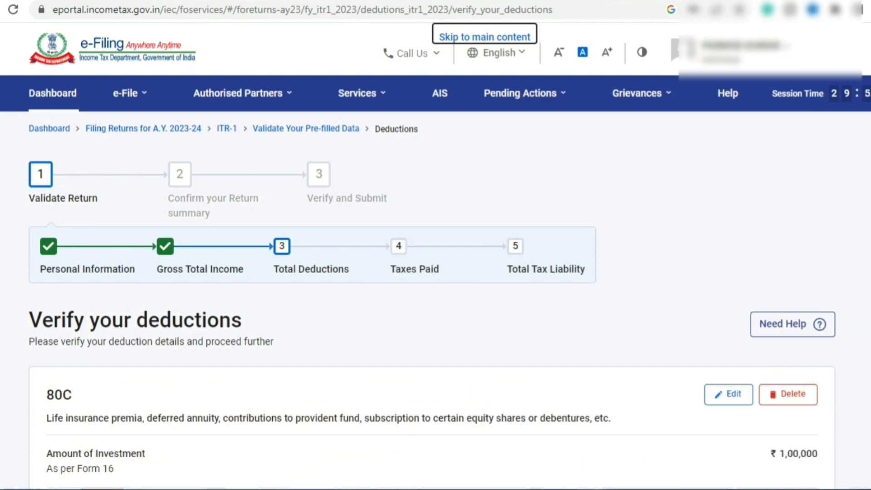
Save the 80D details and confirm total deductions of ₹1,06,120 across 80C, 80D and 80TTA.
scroll(436, 276, down, 6)
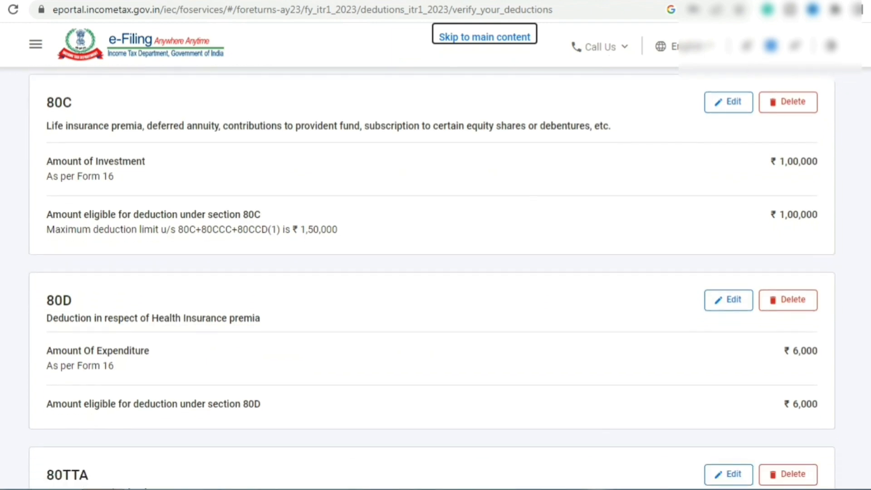
scroll(435, 277, down, 1)
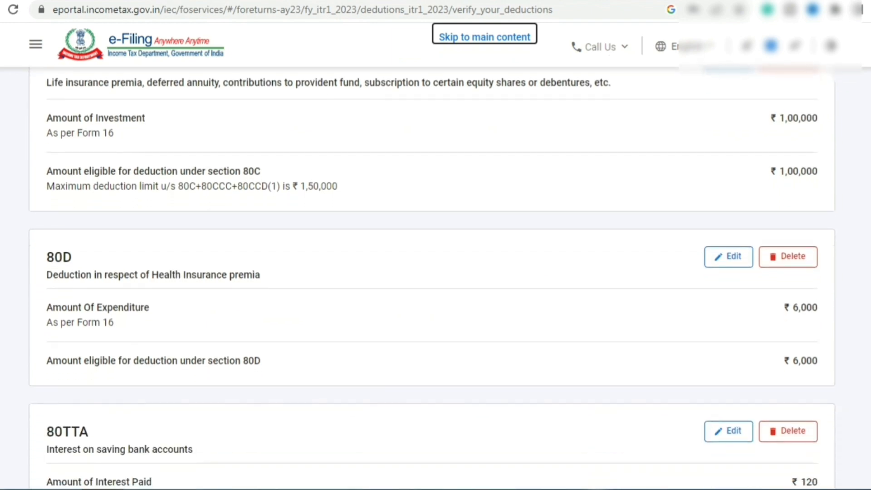
scroll(436, 277, down, 2)
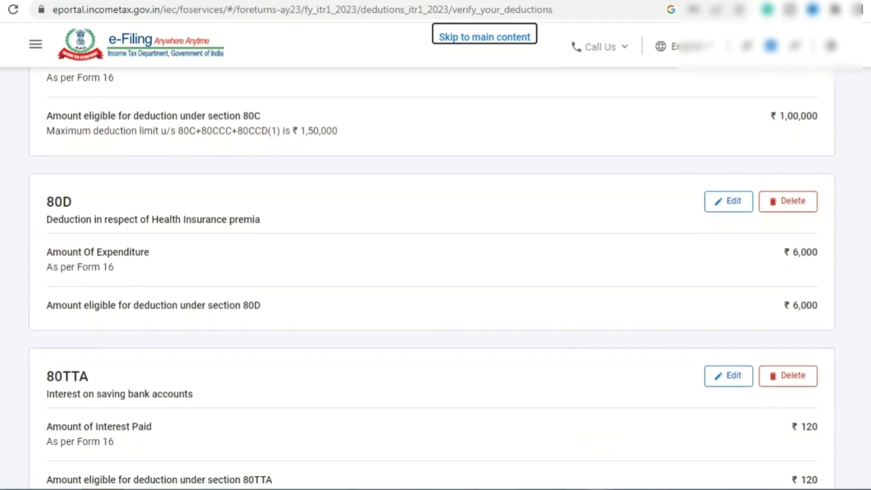
scroll(436, 277, down, 3)
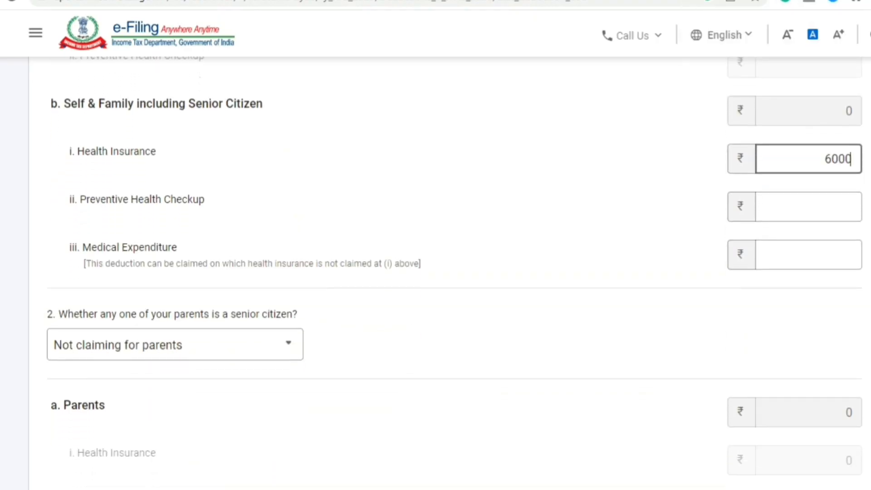
scroll(436, 272, down, 1)
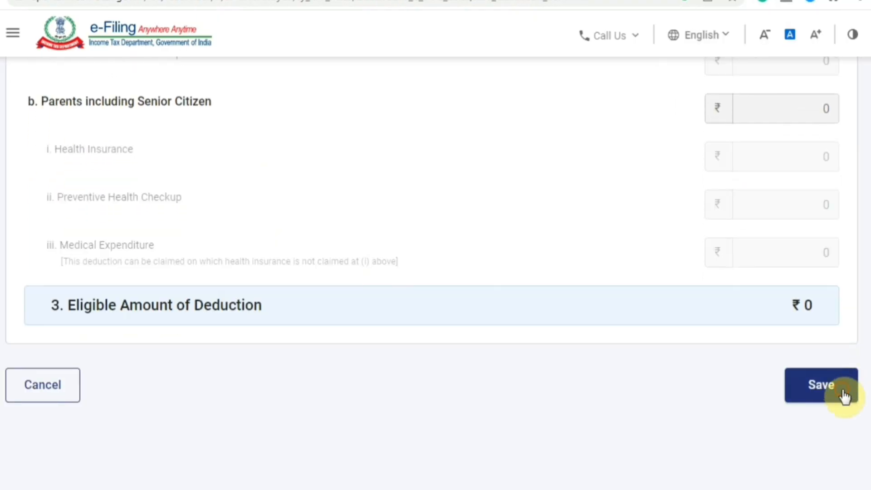
click(843, 394)
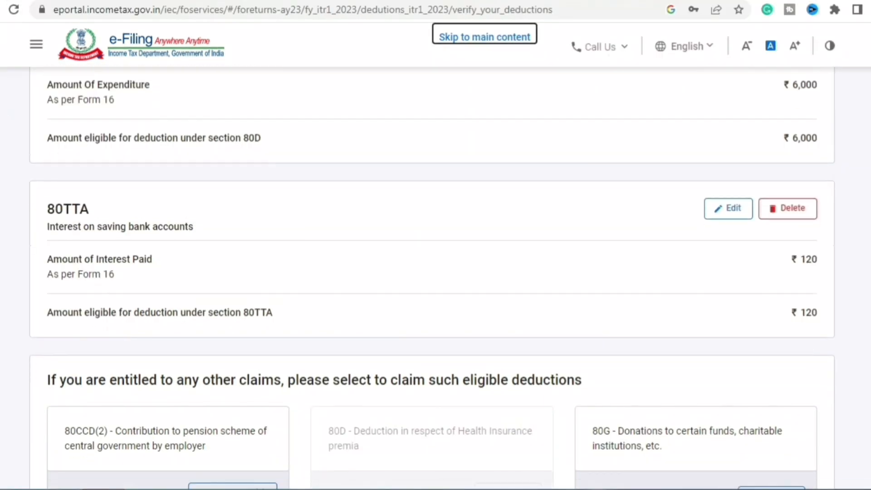
scroll(432, 277, down, 5)
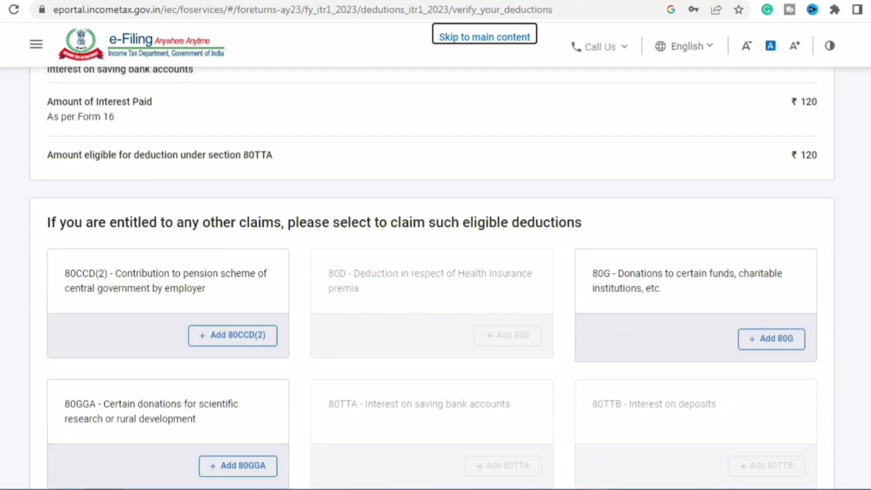
scroll(432, 272, down, 5)
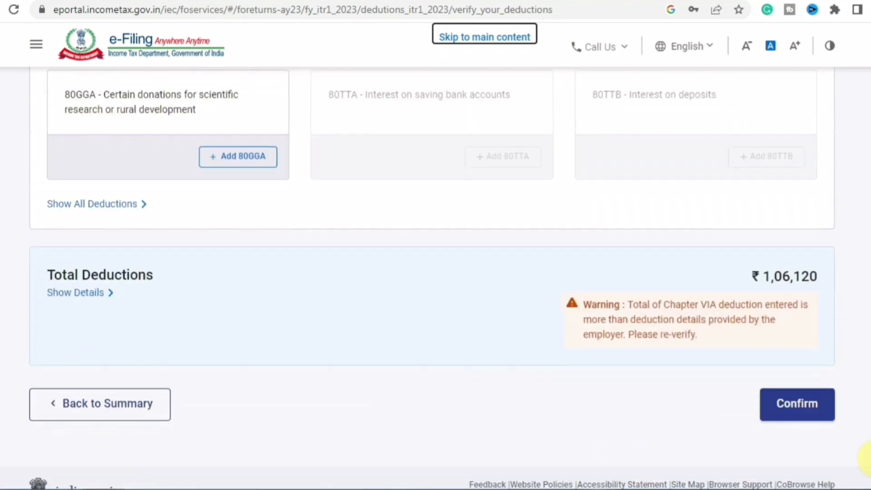
click(806, 404)
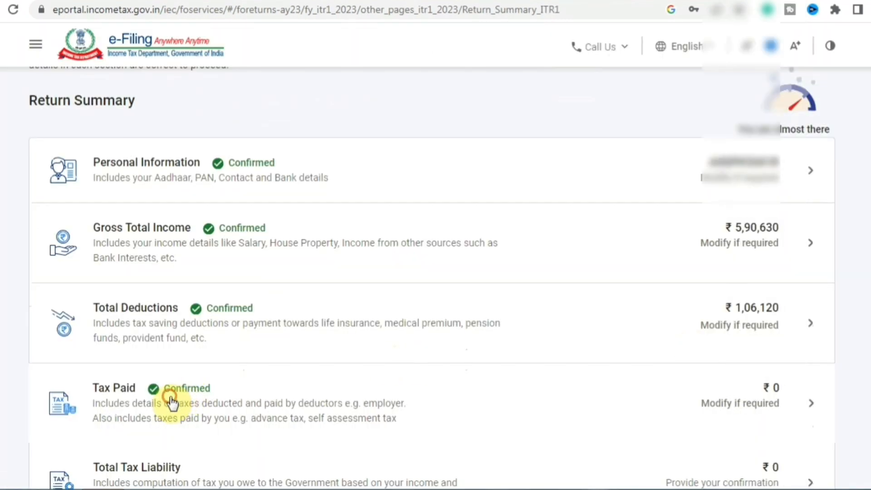
Review the Tax Paid details and confirm taxes paid of ₹0.
click(172, 402)
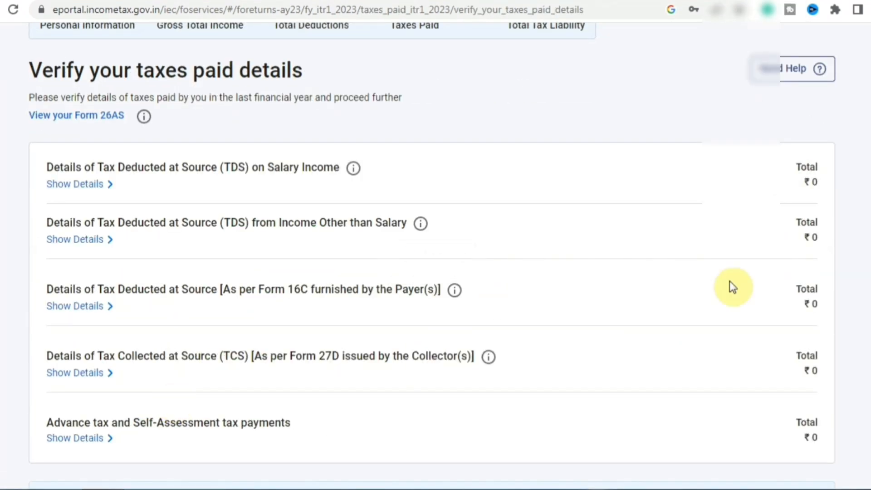
scroll(436, 272, down, 4)
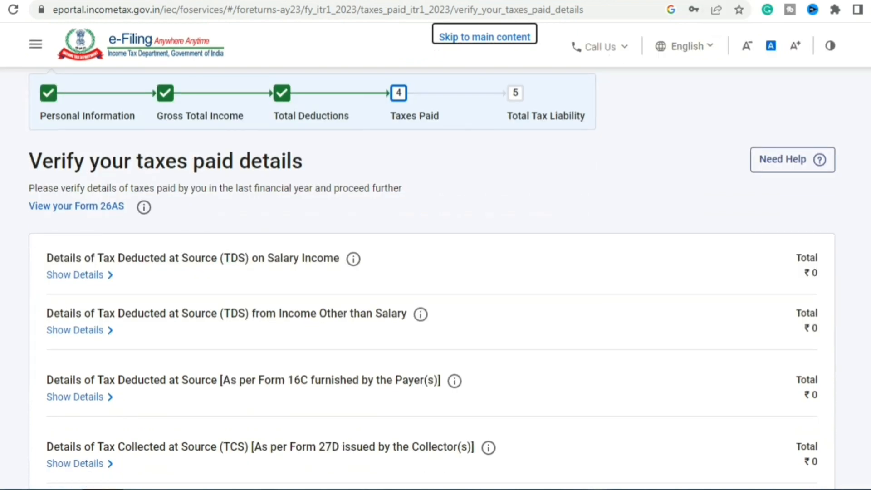
scroll(436, 272, down, 3)
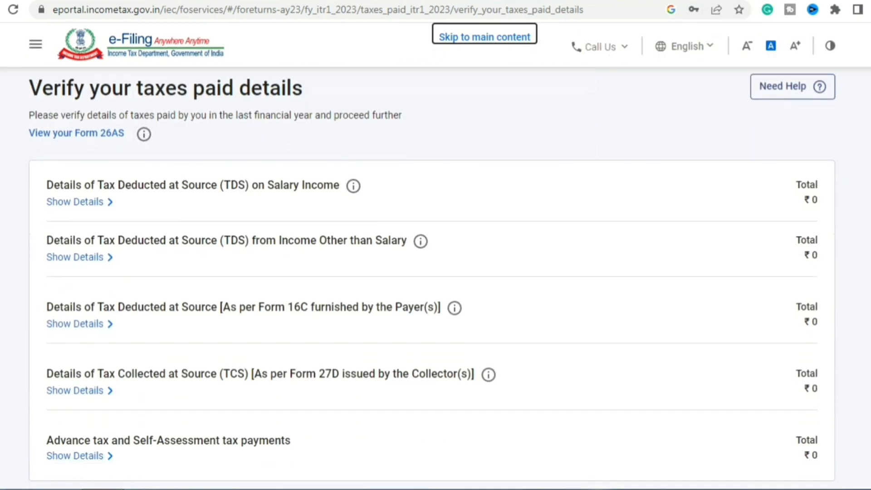
scroll(436, 272, down, 1)
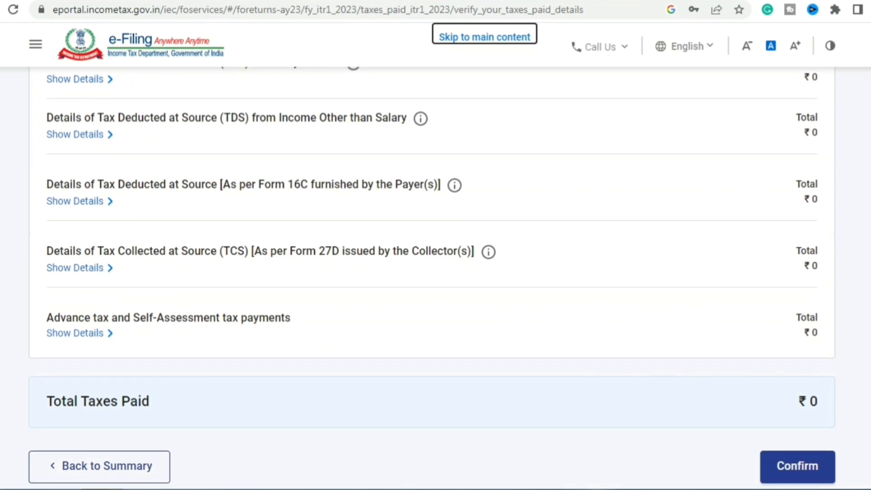
scroll(435, 263, down, 1)
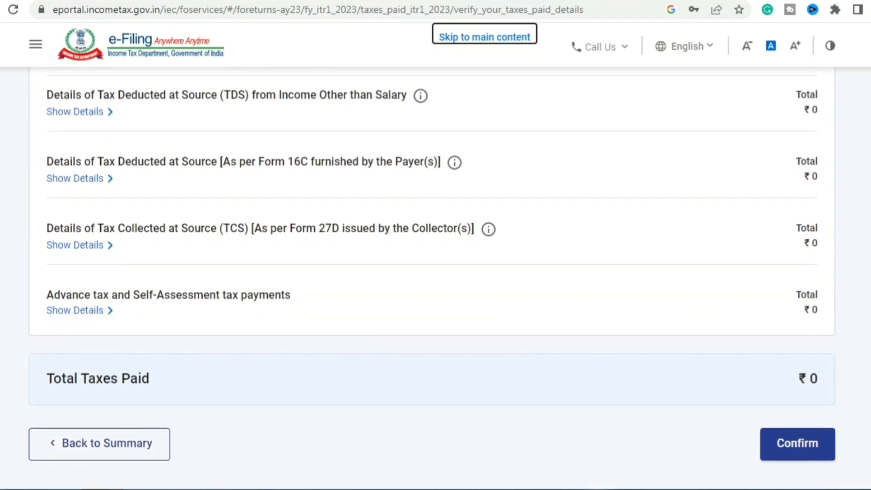
scroll(436, 273, up, 4)
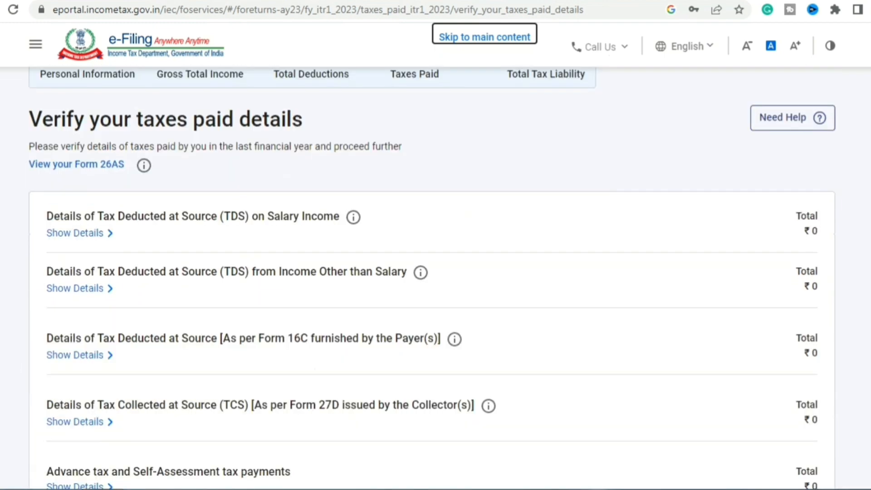
scroll(436, 272, down, 3)
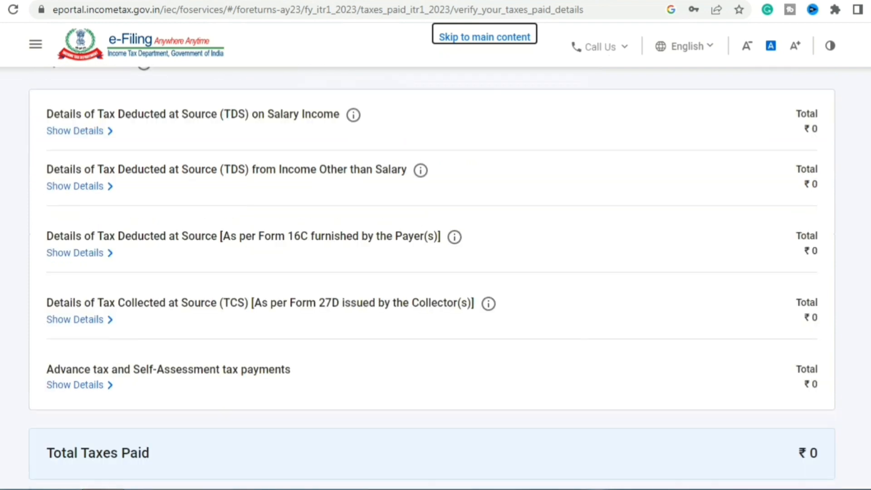
scroll(436, 273, down, 1)
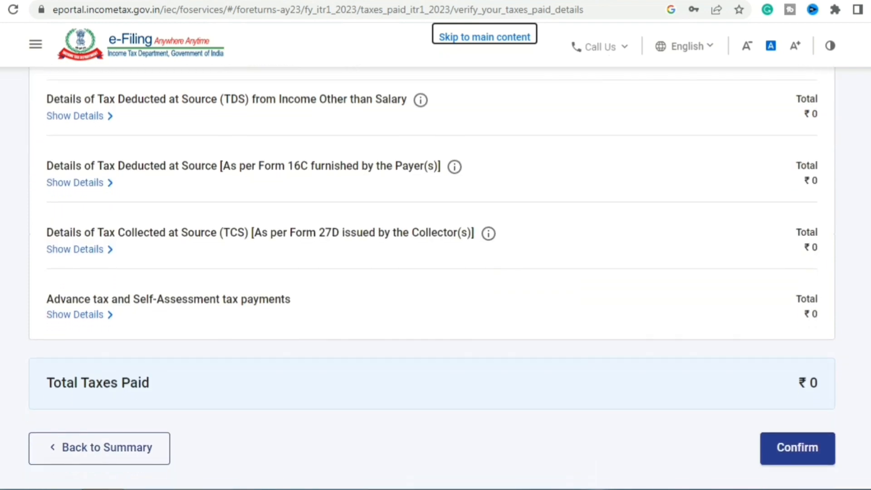
scroll(432, 262, down, 1)
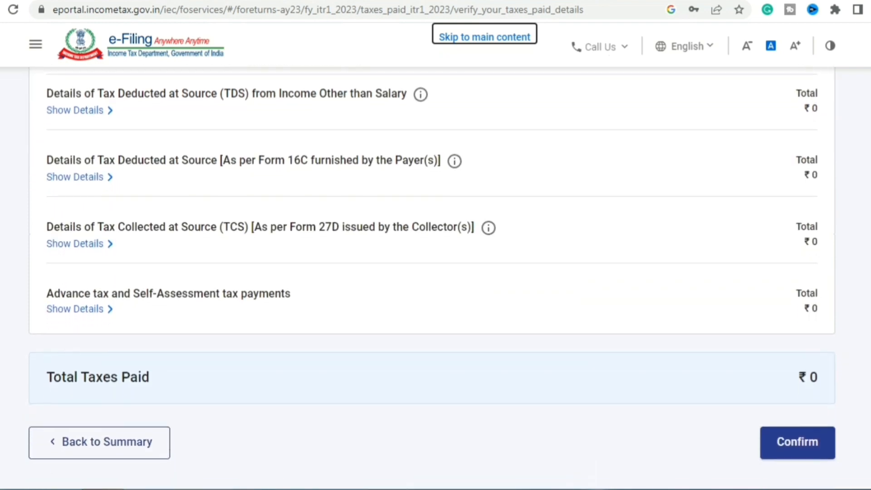
scroll(436, 273, up, 5)
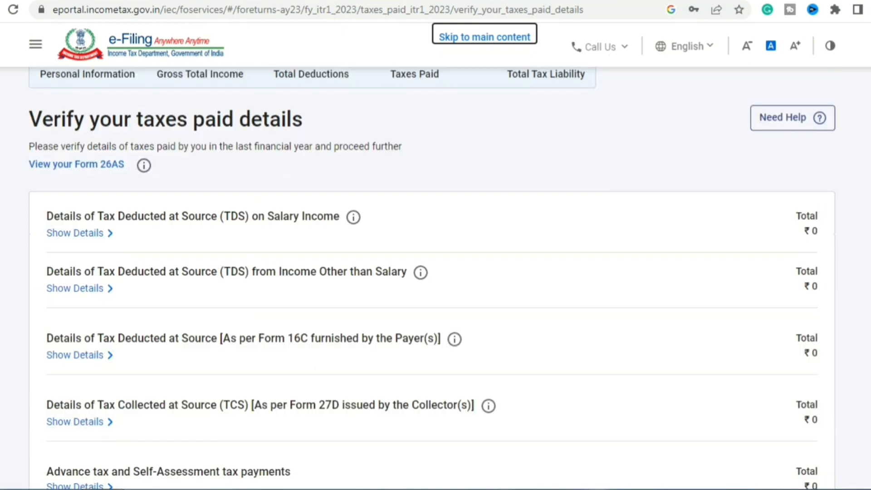
scroll(432, 278, down, 4)
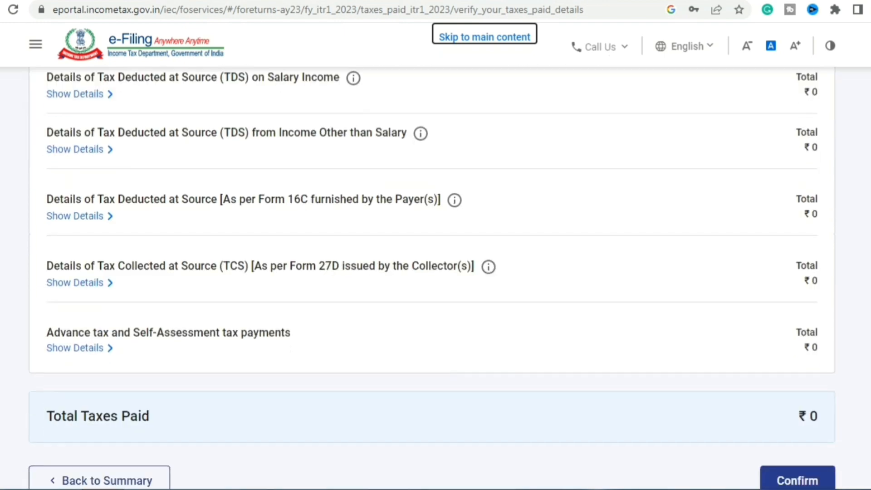
scroll(432, 277, down, 1)
scroll(432, 278, down, 2)
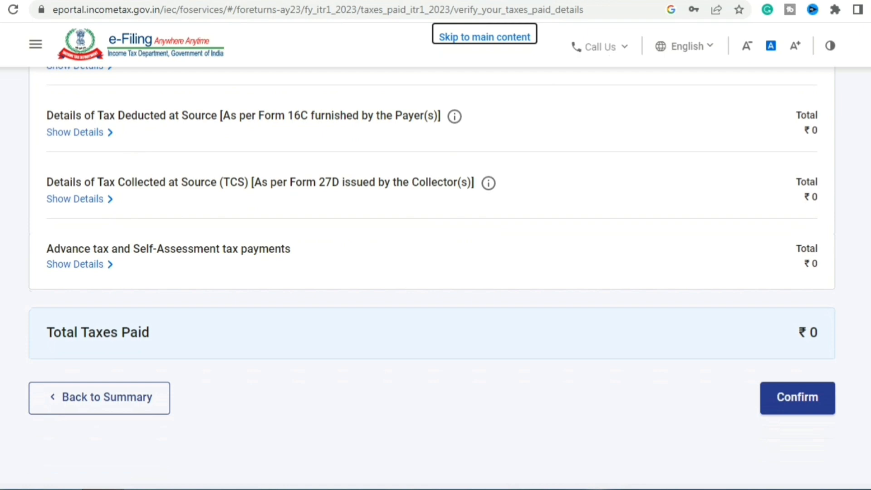
click(816, 384)
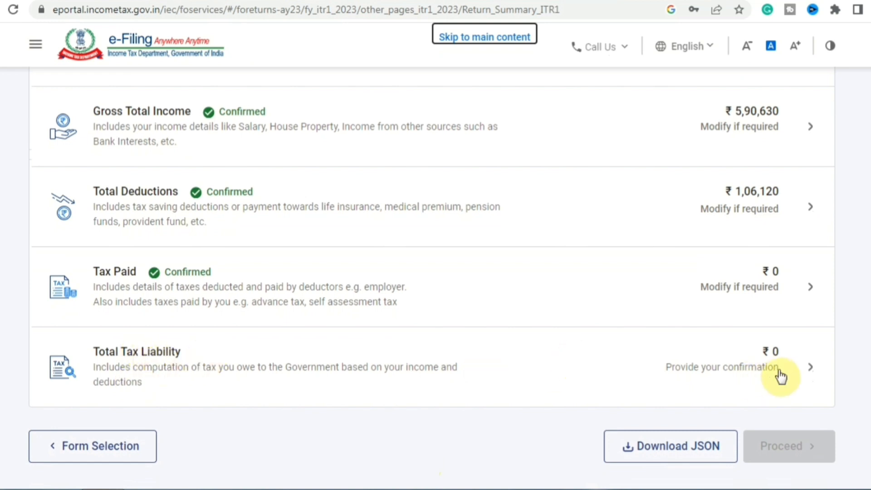
Review the tax slab calculation, where ₹11,726 tax is offset by the 87A rebate to ₹0, and confirm it.
click(256, 350)
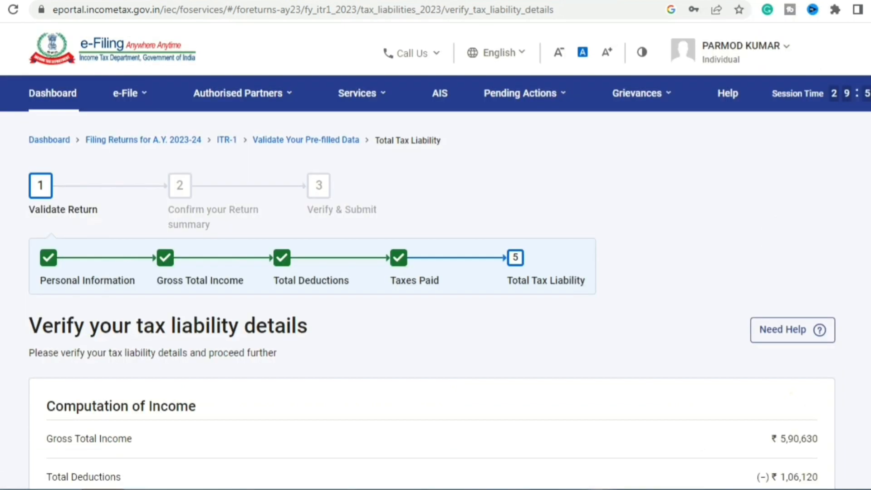
scroll(435, 273, down, 4)
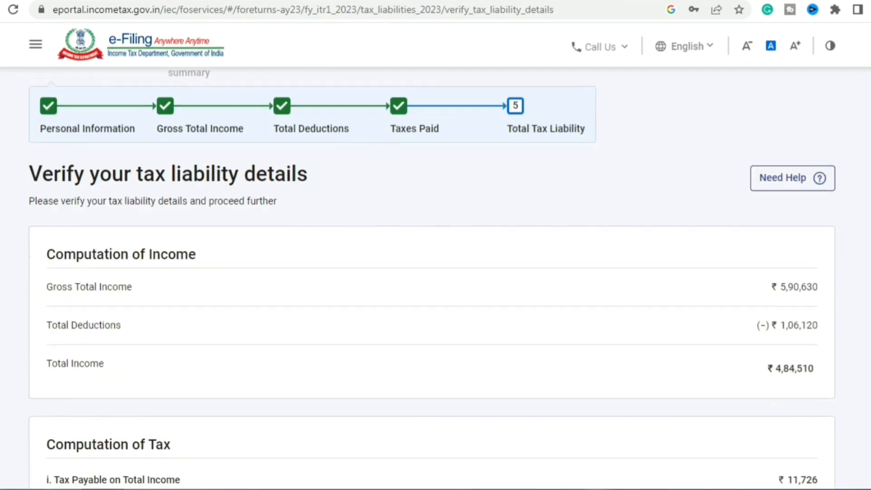
scroll(436, 273, down, 1)
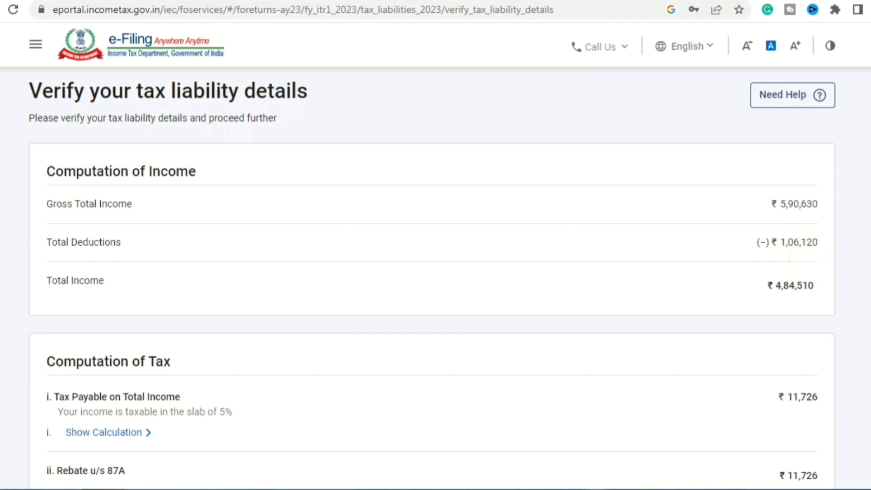
scroll(840, 210, down, 1)
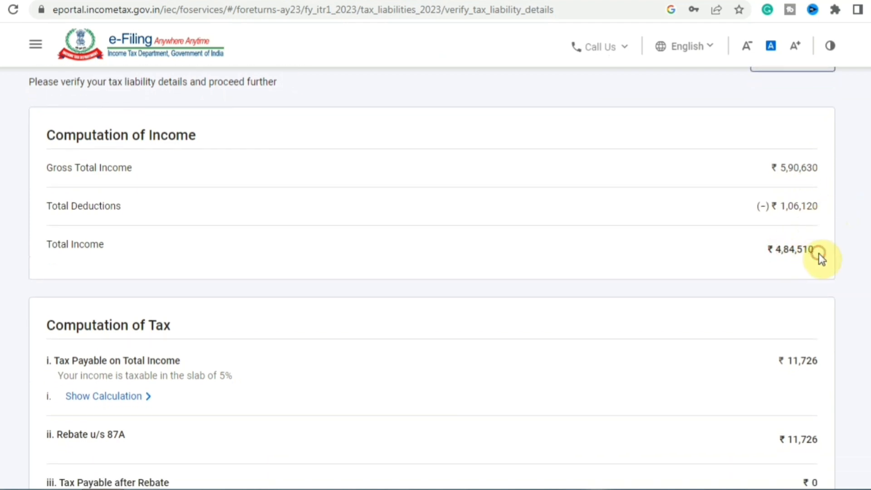
scroll(436, 278, down, 4)
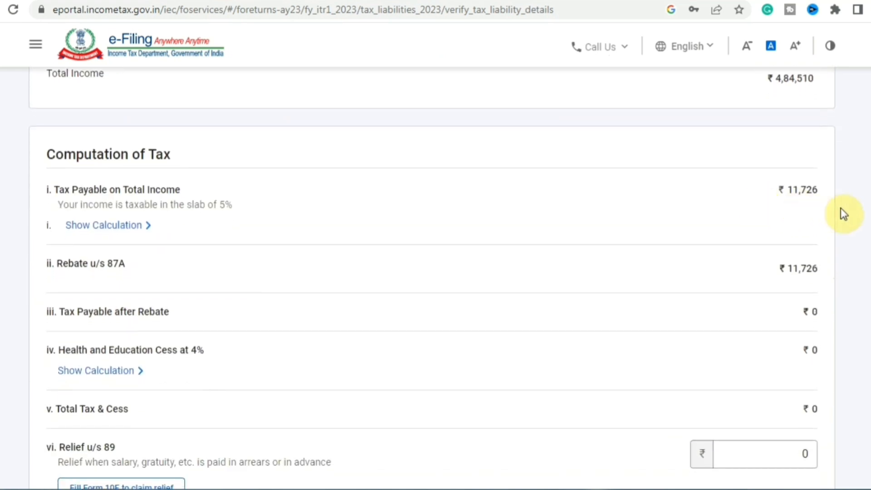
click(118, 226)
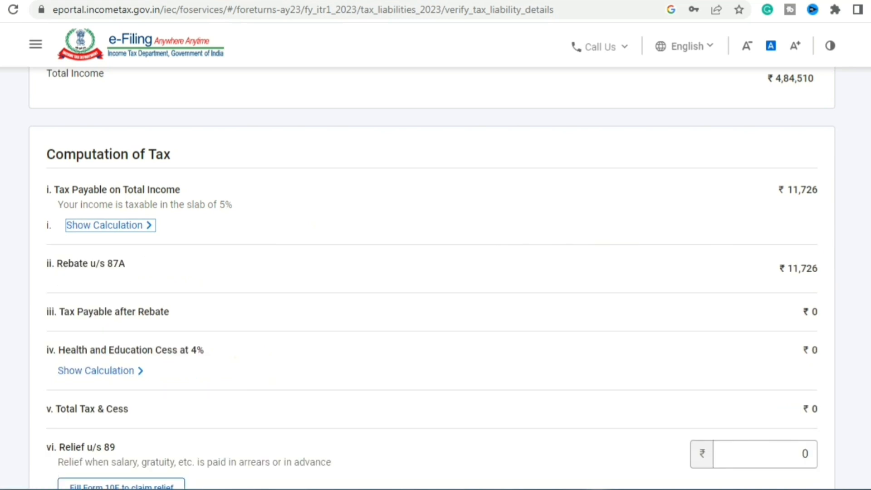
scroll(432, 279, down, 2)
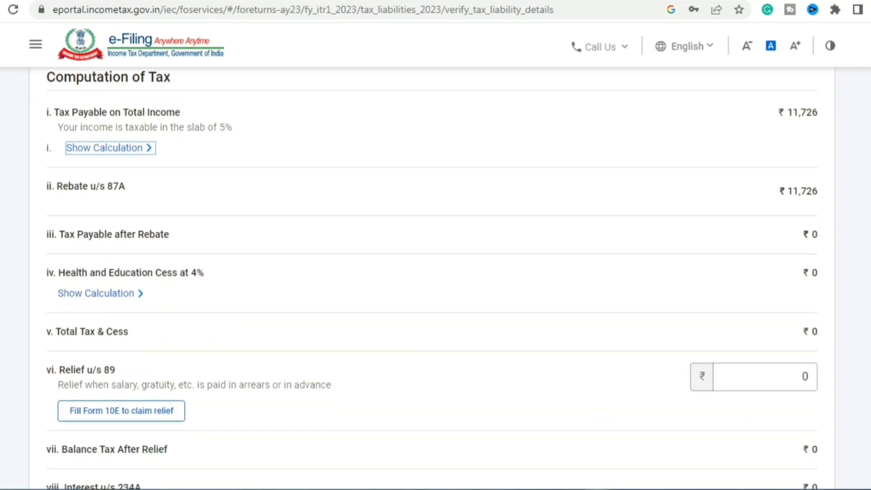
scroll(432, 279, down, 10)
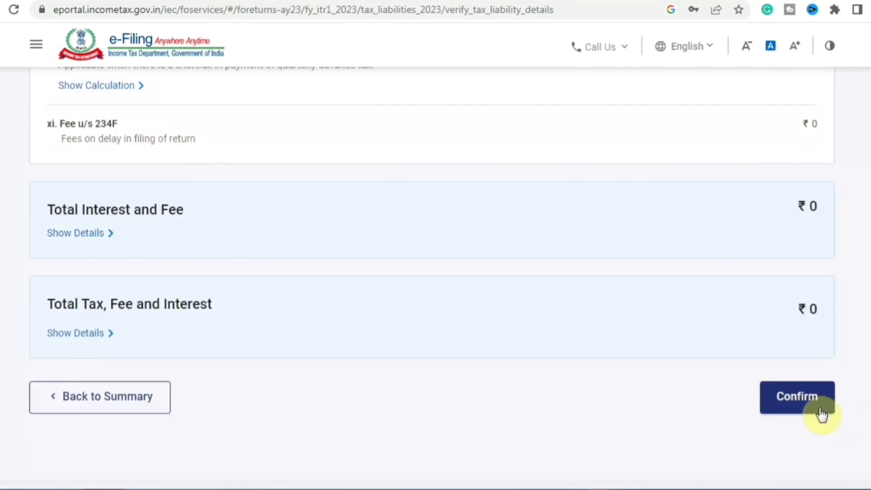
click(820, 413)
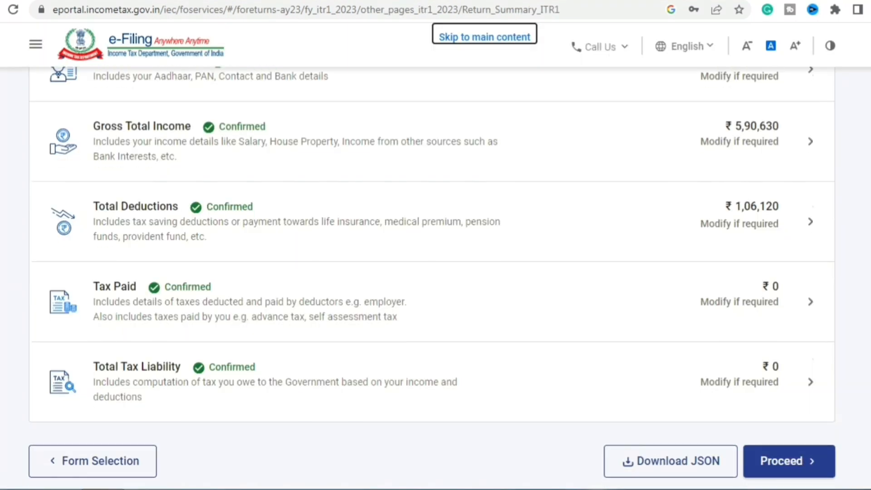
Proceed from the Return Summary to the Tax Summary, showing ₹0 amount payable.
scroll(432, 272, down, 1)
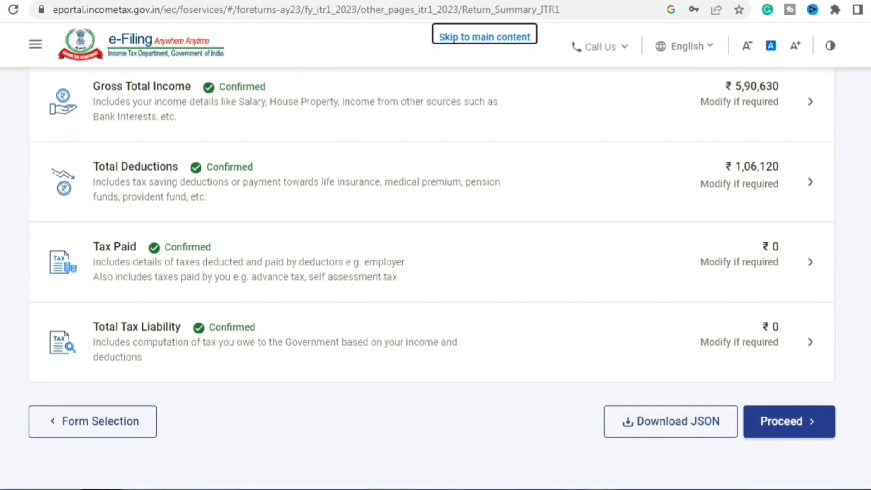
click(821, 436)
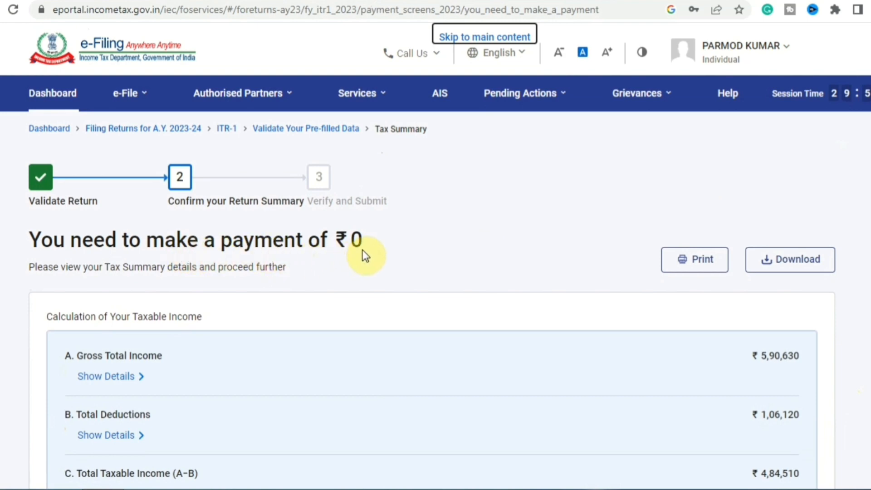
scroll(362, 249, down, 8)
scroll(436, 227, down, 2)
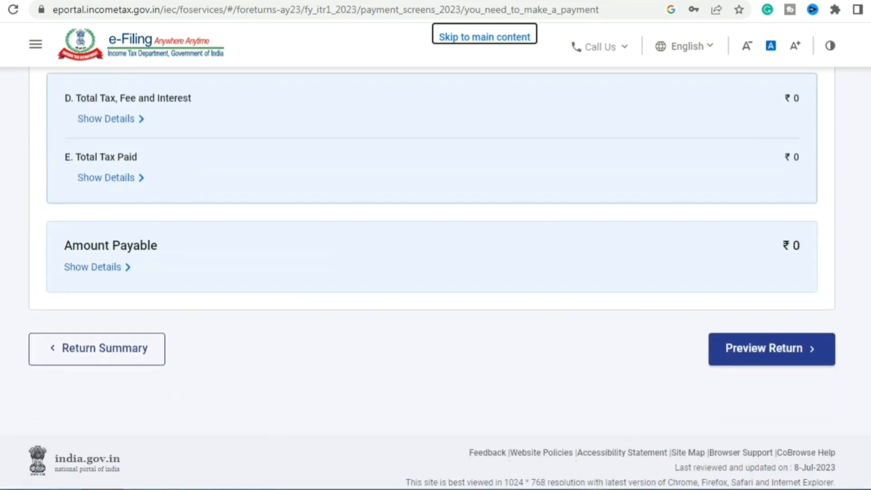
Accept the taxpayer declaration and generate the full ITR-1 preview.
click(794, 358)
click(53, 123)
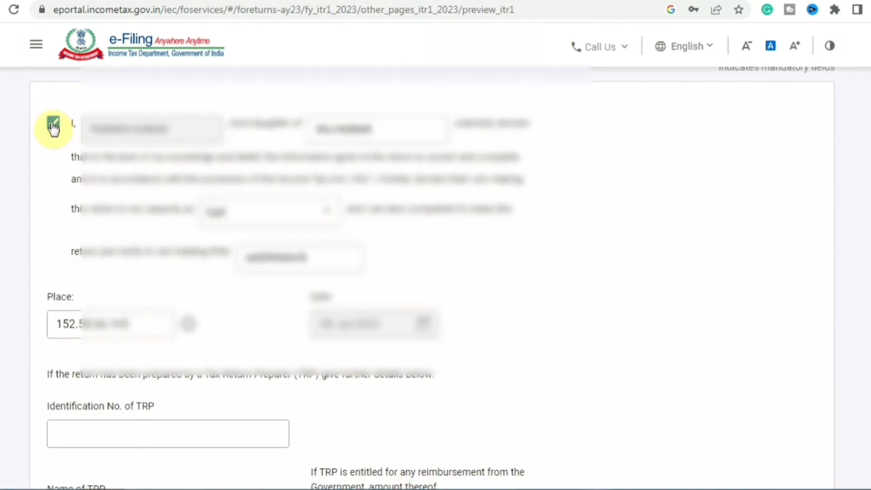
scroll(793, 349, down, 7)
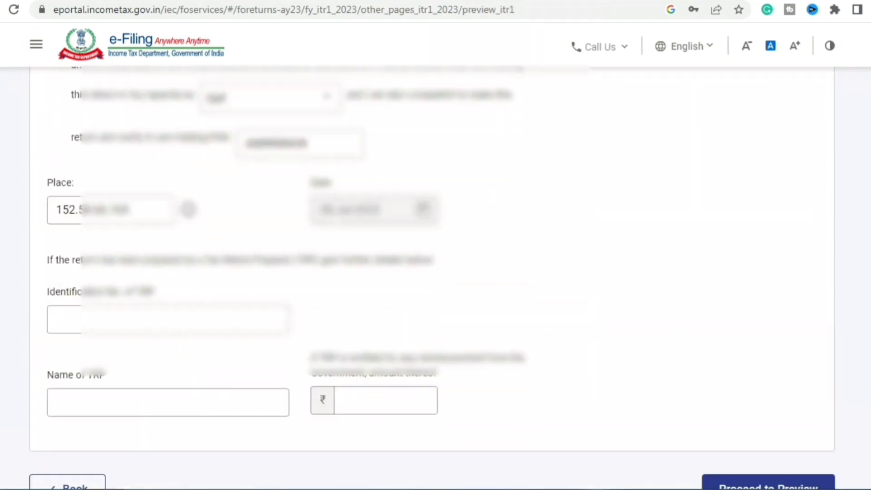
click(793, 350)
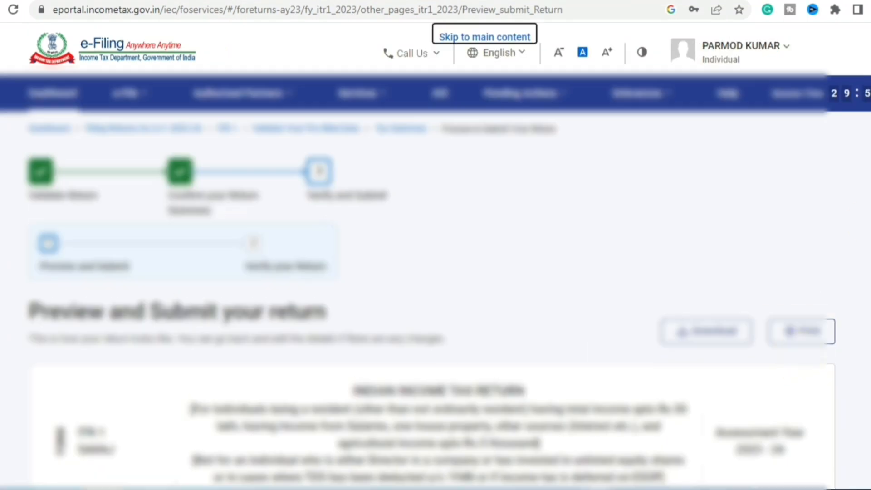
Scroll through the ITR-1 preview and send the return for validation.
scroll(436, 282, down, 7)
scroll(436, 281, down, 10)
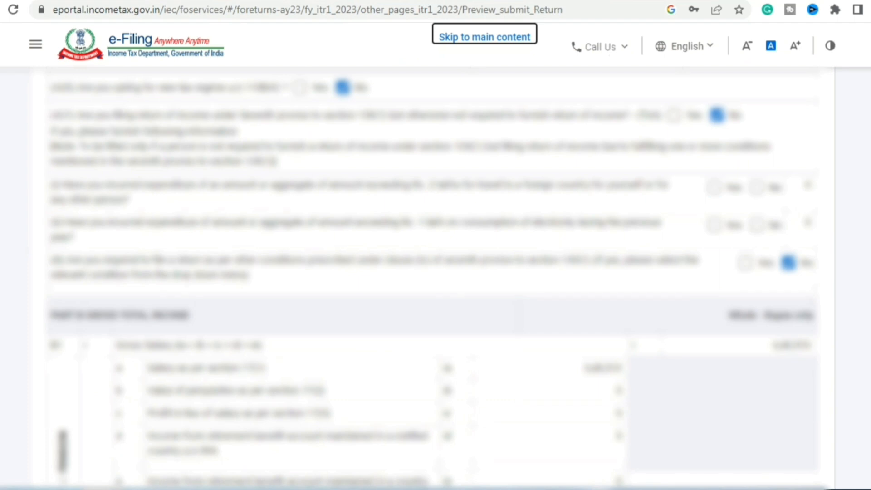
scroll(435, 281, down, 10)
scroll(436, 282, down, 20)
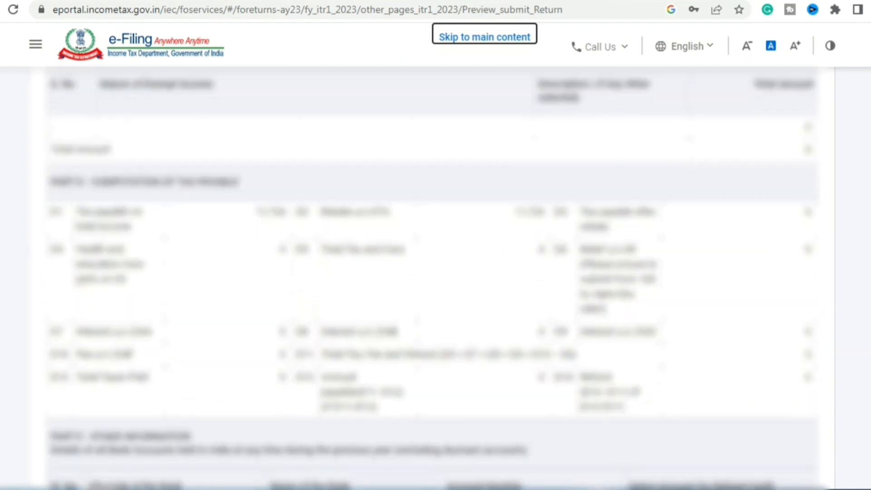
scroll(436, 281, down, 20)
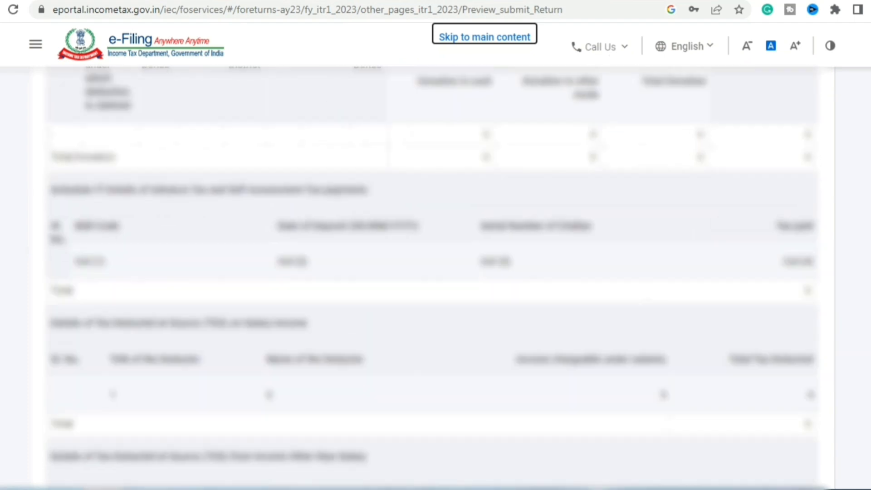
scroll(435, 282, down, 5)
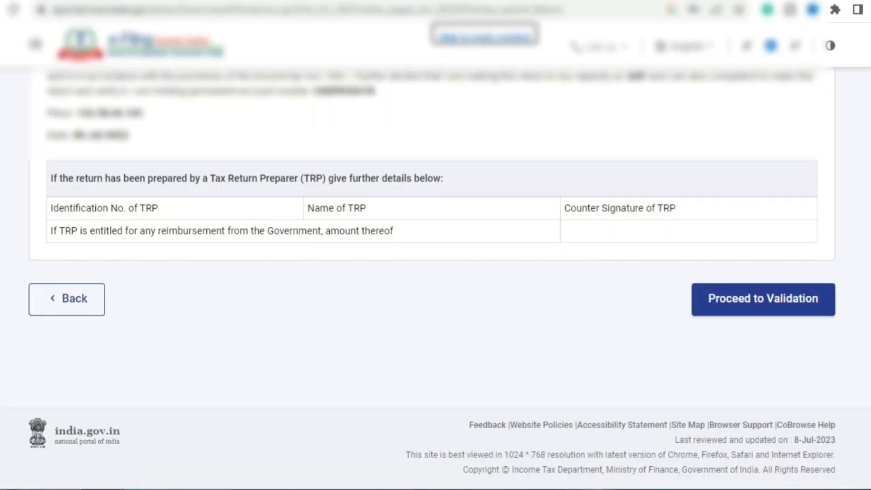
click(776, 306)
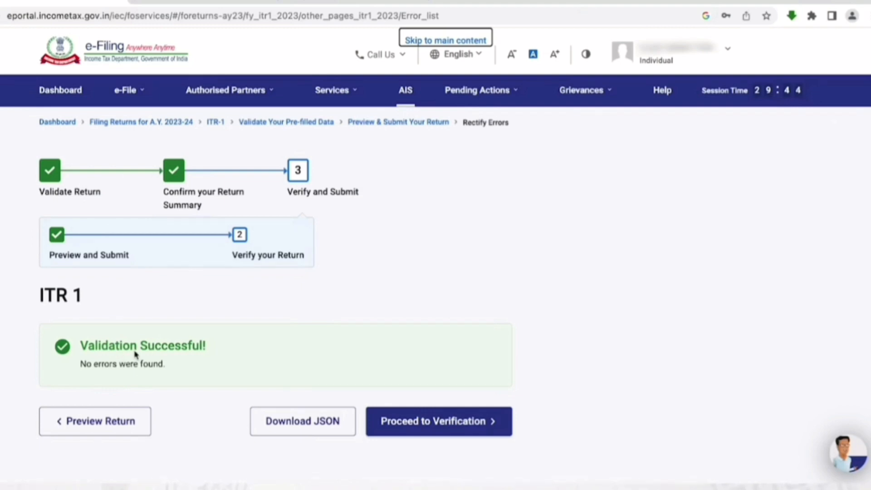
Go from the Validation Successful page to the e-verification method choices.
click(437, 428)
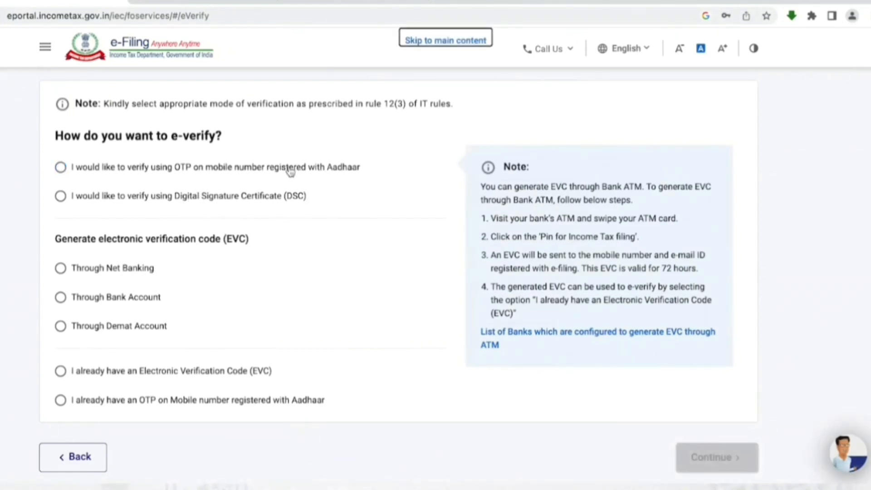
Choose Aadhaar OTP e-verification, consent to Aadhaar validation, and generate the OTP.
click(60, 168)
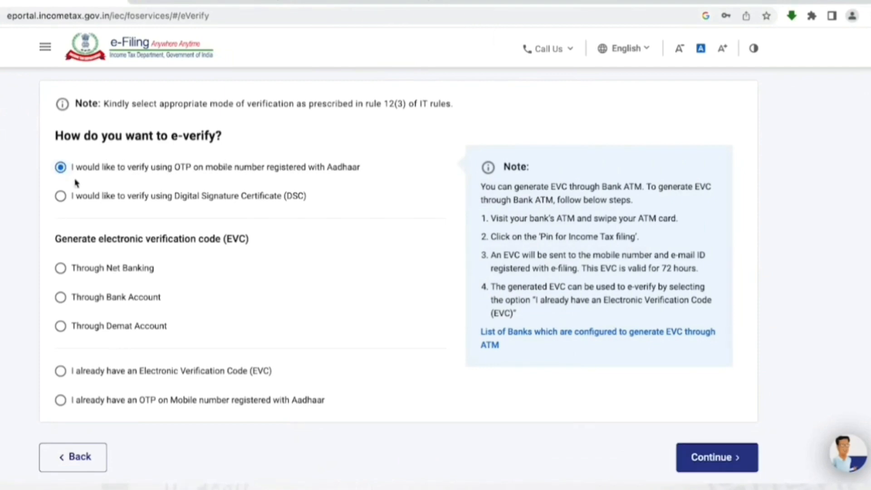
click(715, 458)
click(309, 286)
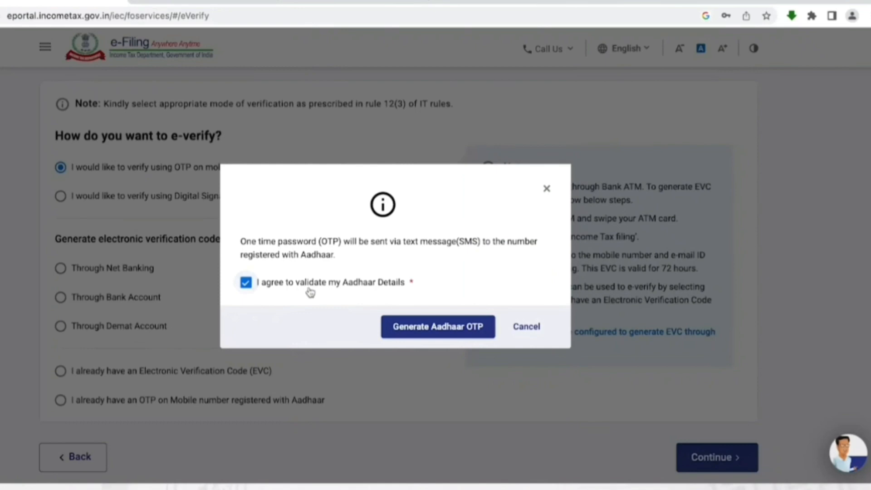
click(429, 327)
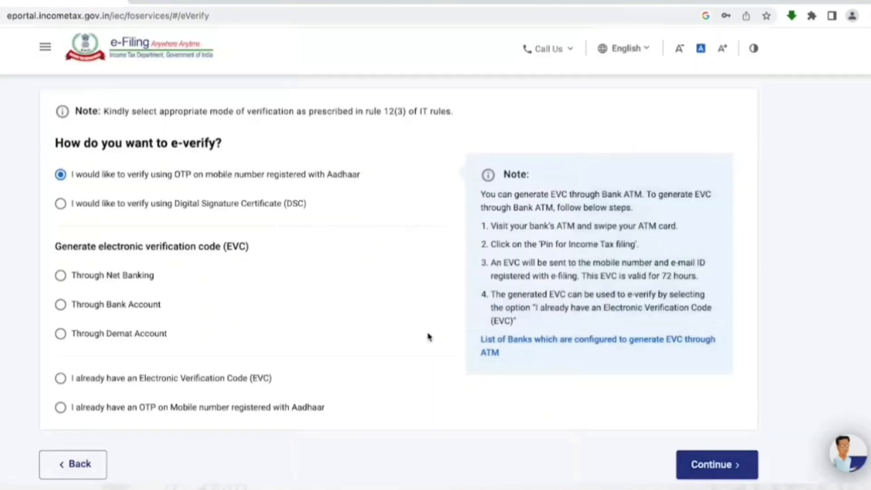